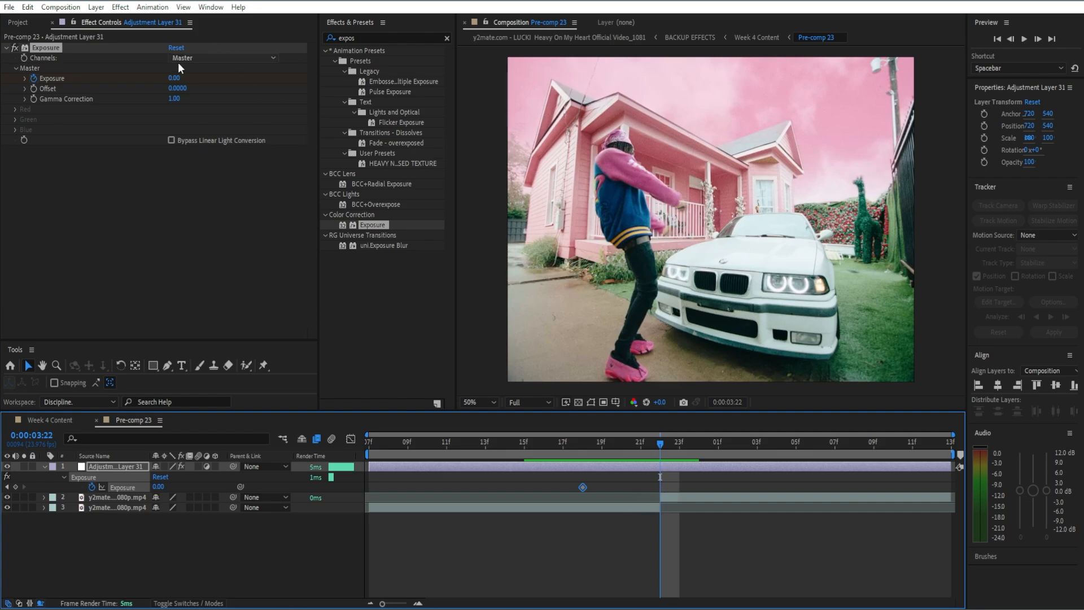
# Keyframe the adjustment layer's Exposure at 6 on the cut at 0:00:03:22 and at 0 at 0:00:04:09.
pyautogui.click(173, 77)
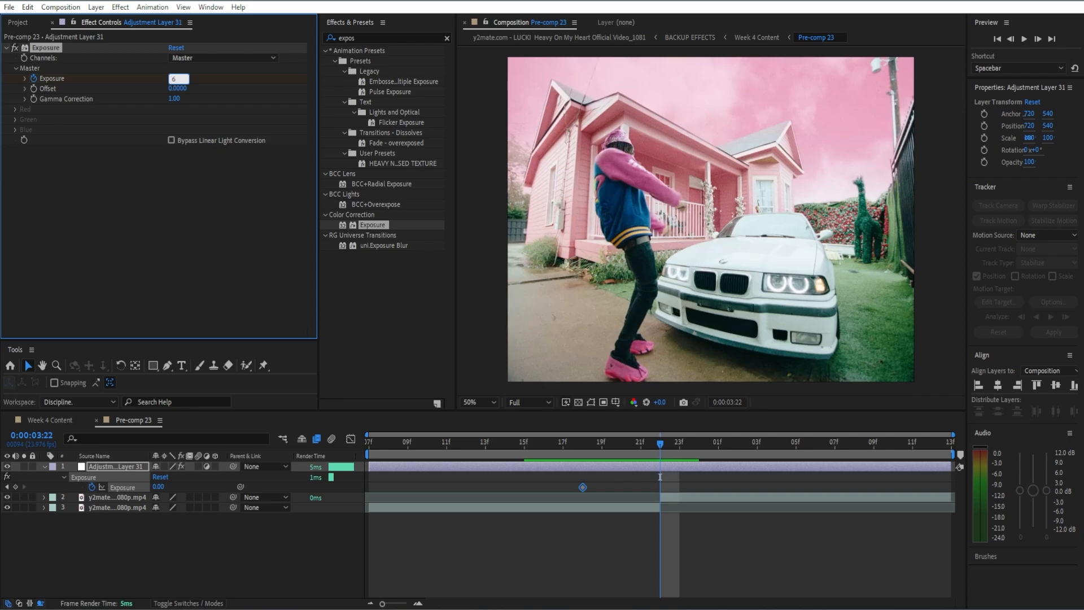
pyautogui.write('6')
pyautogui.press('Return')
pyautogui.moveTo(839, 442); pyautogui.dragTo(870, 428)
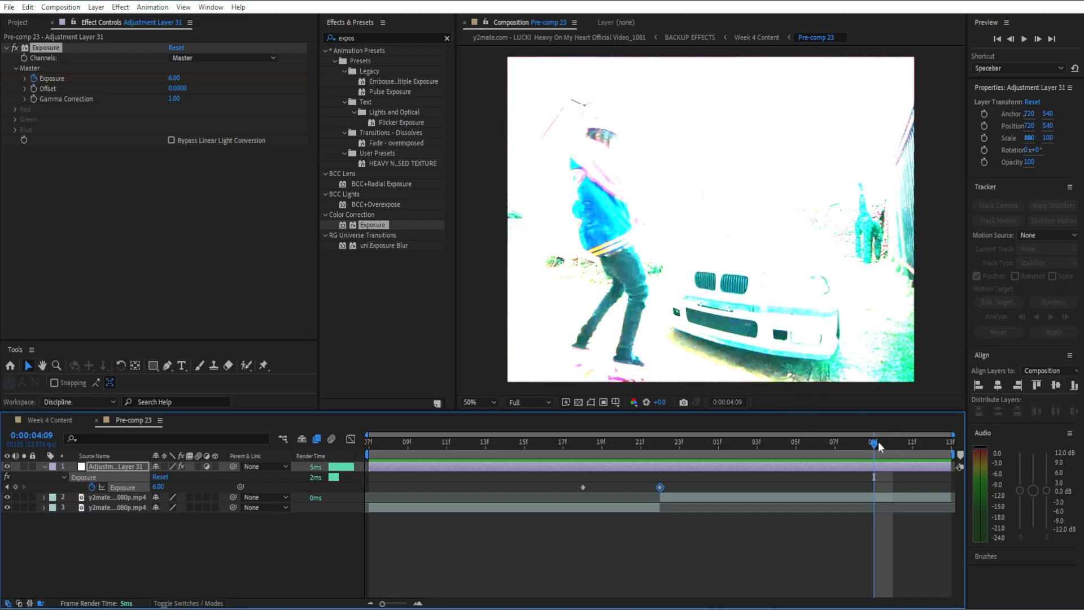
pyautogui.click(173, 80)
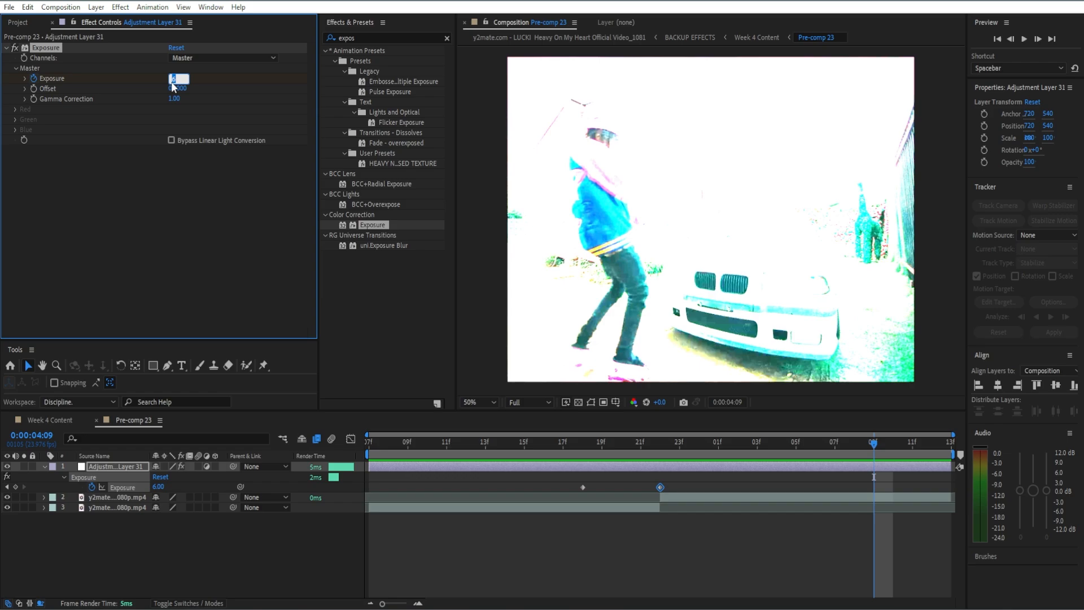
pyautogui.write('0')
pyautogui.press('Return')
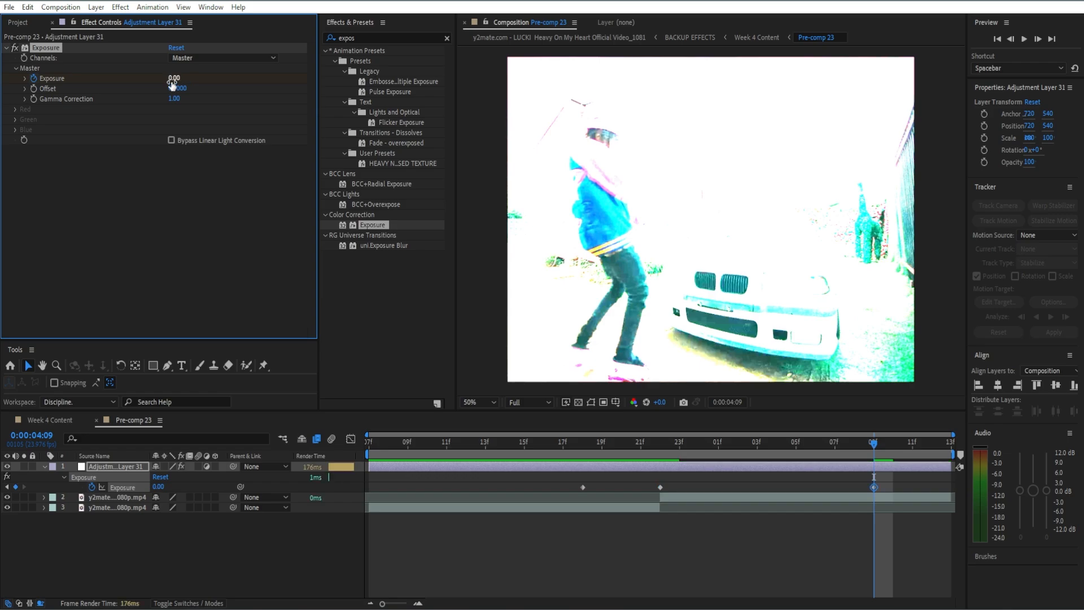
# Move the last Exposure keyframe to 0:00:04:03 and preview the flash across the cut.
pyautogui.click(853, 453)
pyautogui.moveTo(854, 453); pyautogui.dragTo(719, 481)
pyautogui.moveTo(795, 443); pyautogui.dragTo(758, 452)
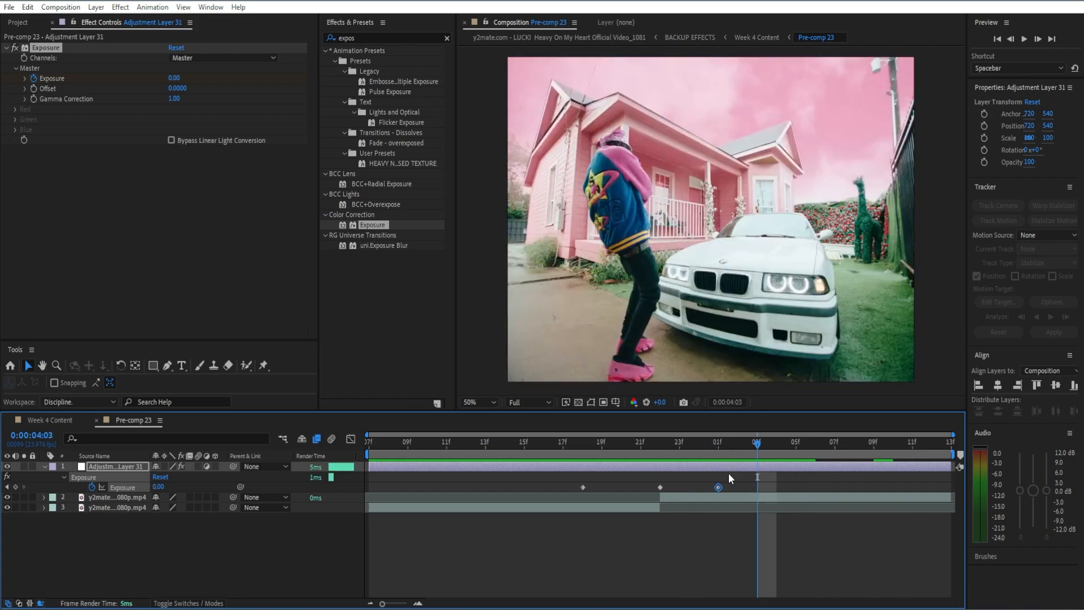
pyautogui.moveTo(720, 485); pyautogui.dragTo(758, 486)
pyautogui.moveTo(751, 442); pyautogui.dragTo(554, 490)
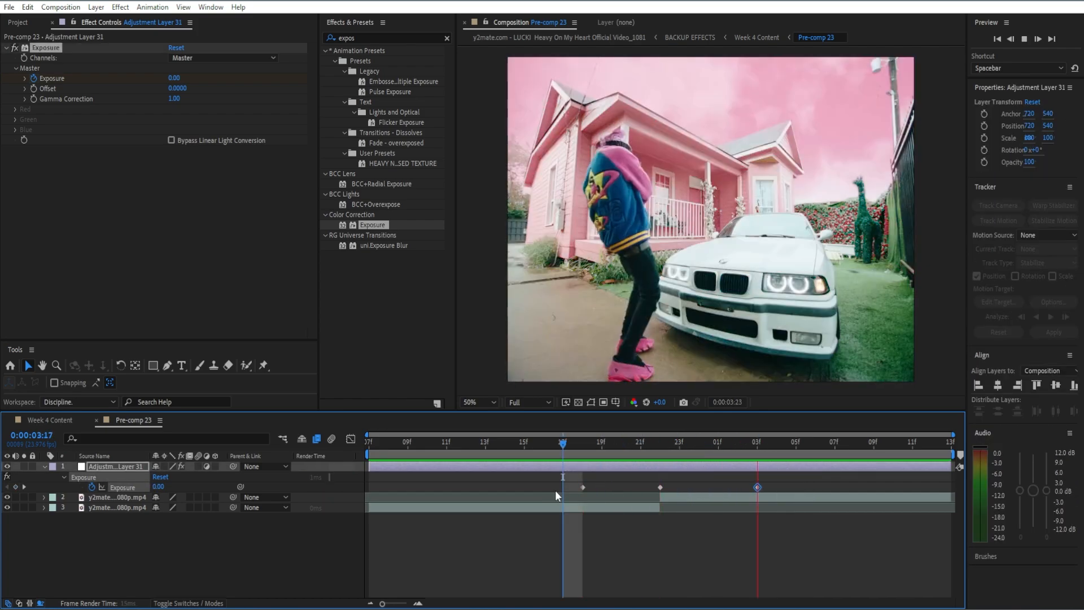
pyautogui.press('space')
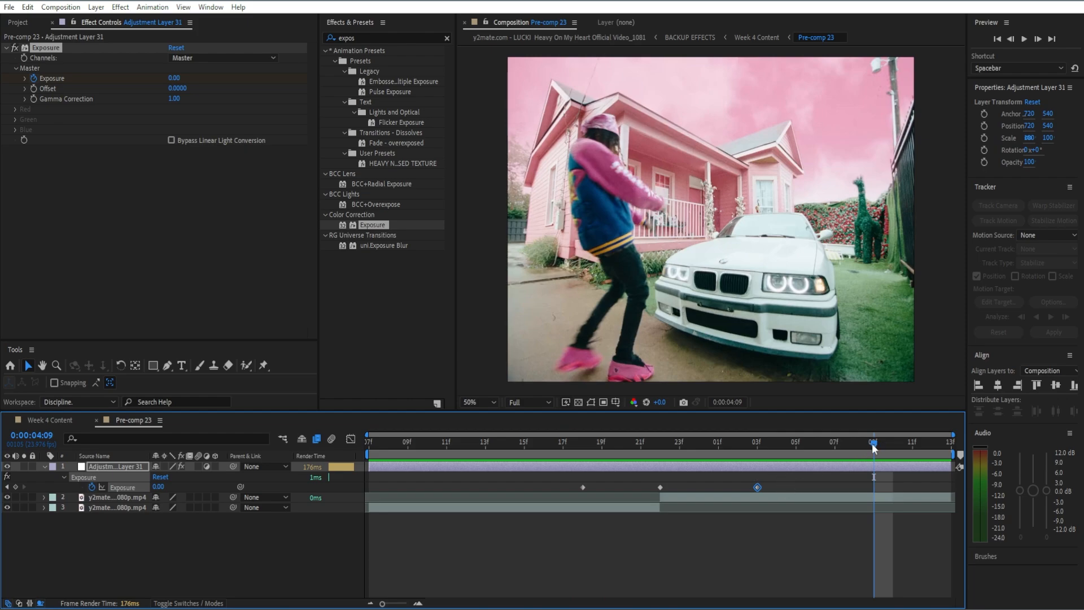
# Set the Exposure effect's Gamma Correction to 0.82, checking the frame at 0:00:04:01.
pyautogui.moveTo(874, 446); pyautogui.dragTo(720, 453)
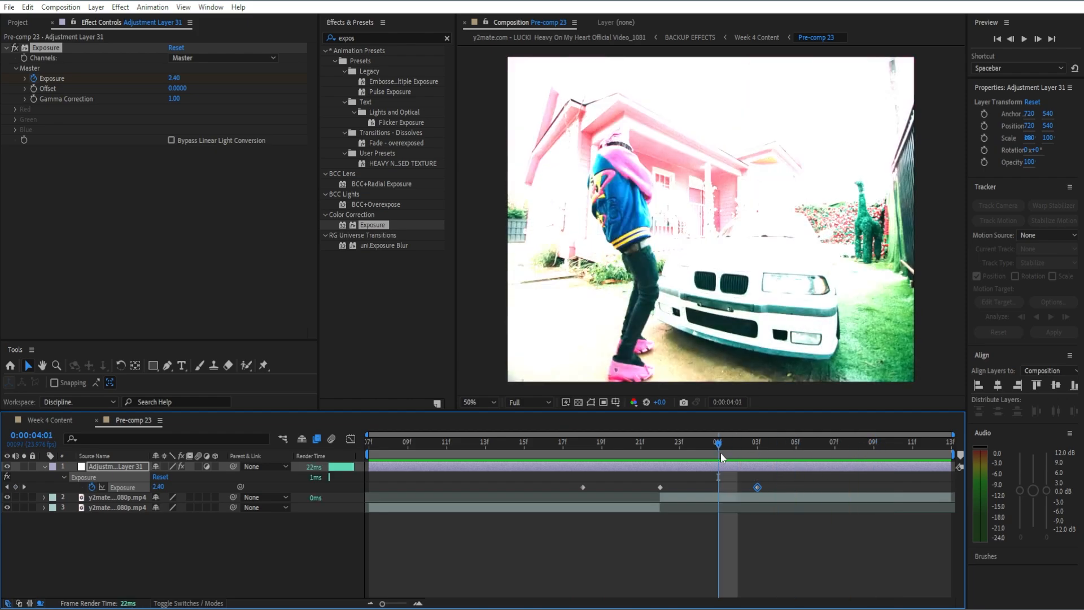
pyautogui.click(172, 100)
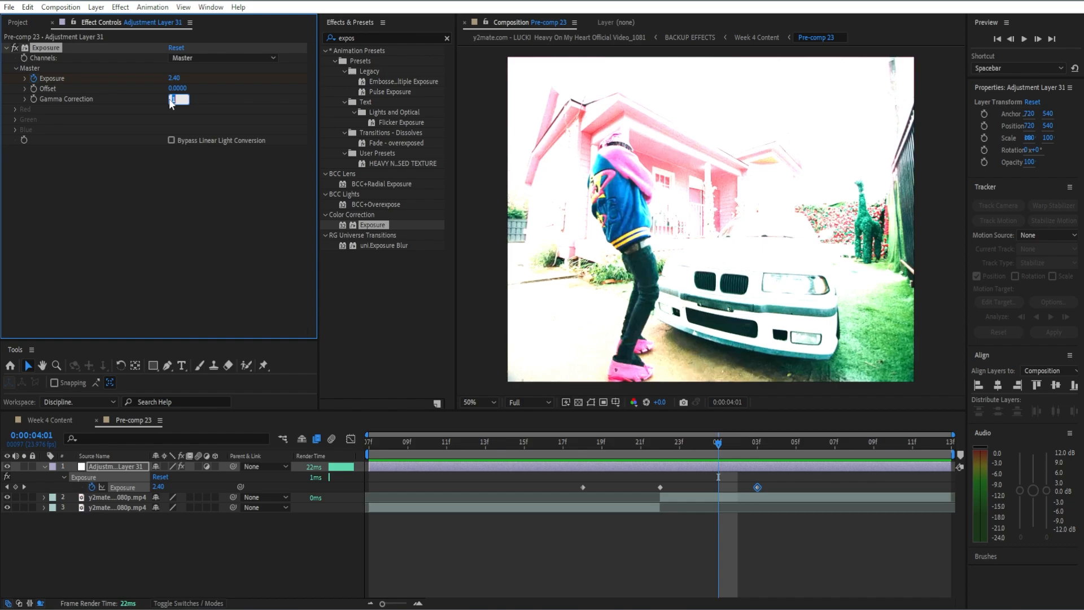
pyautogui.write('0.82')
pyautogui.press('Return')
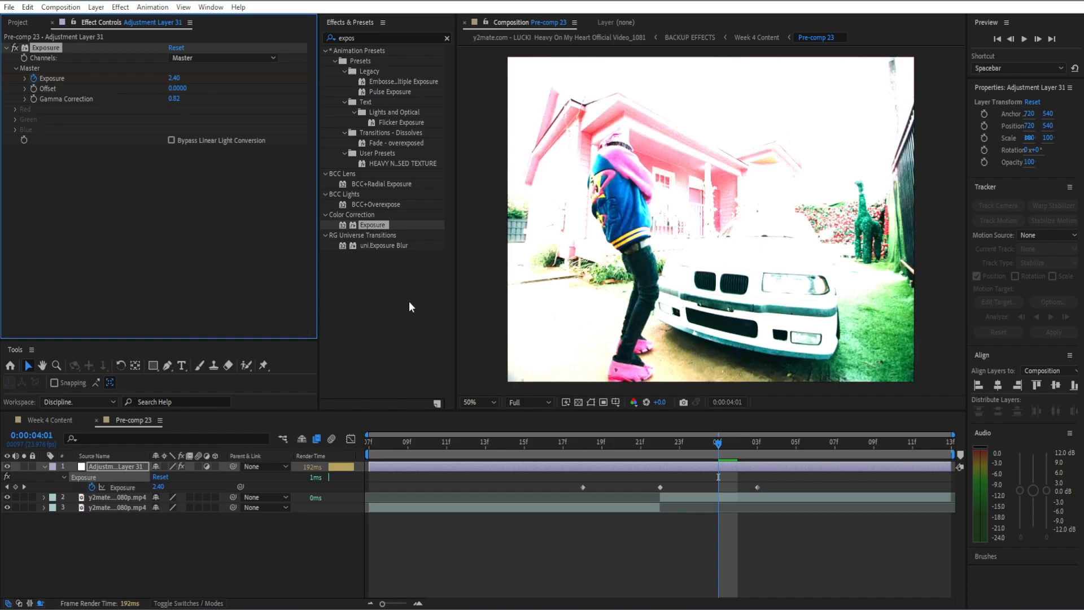
# Apply Easy Ease to all three Exposure keyframes.
pyautogui.moveTo(768, 490); pyautogui.dragTo(557, 489)
pyautogui.press('F9')
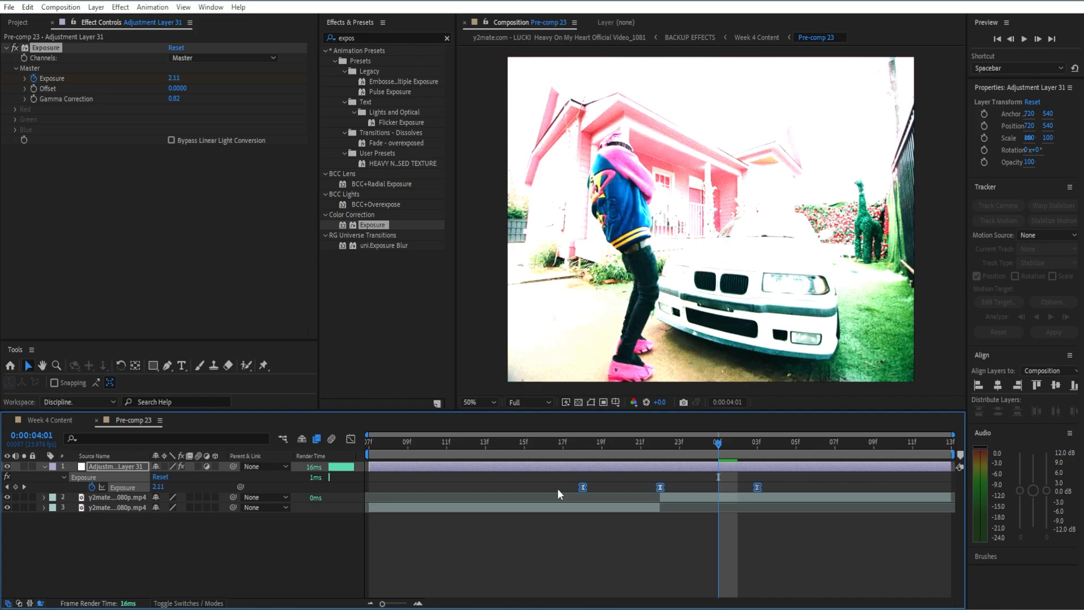
pyautogui.click(562, 485)
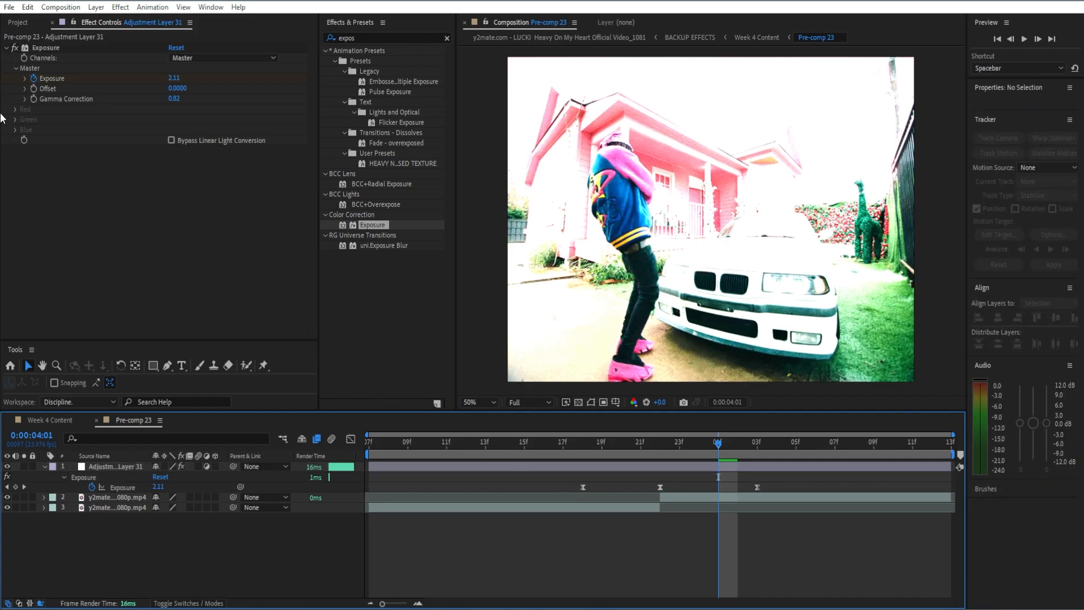
# Collapse the Exposure settings, find the Sapphire S_Distort effect and apply it to the adjustment layer.
pyautogui.click(5, 48)
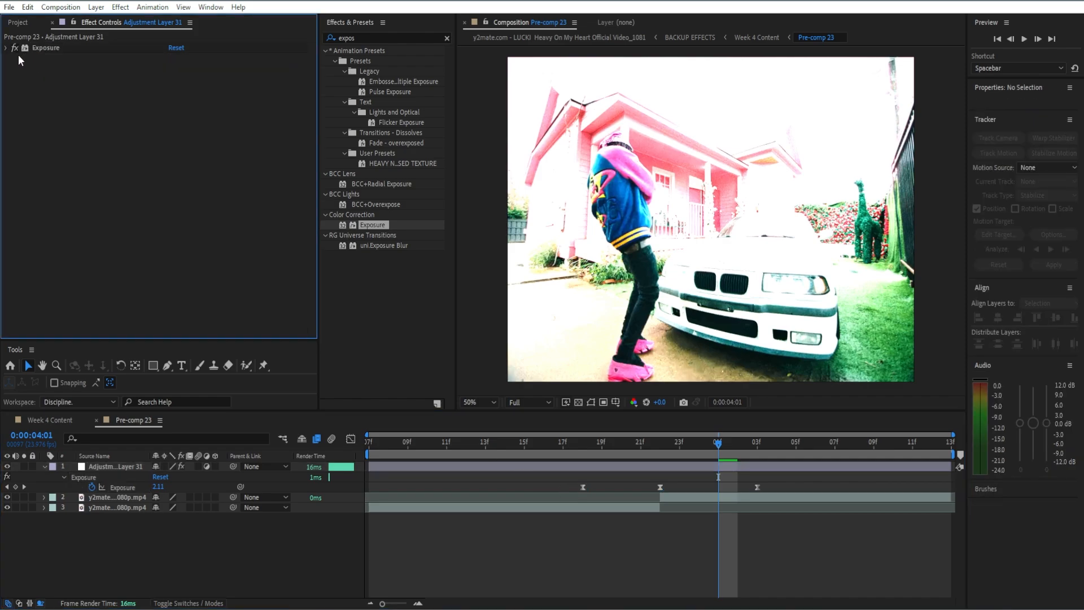
pyautogui.click(447, 37)
pyautogui.click(440, 36)
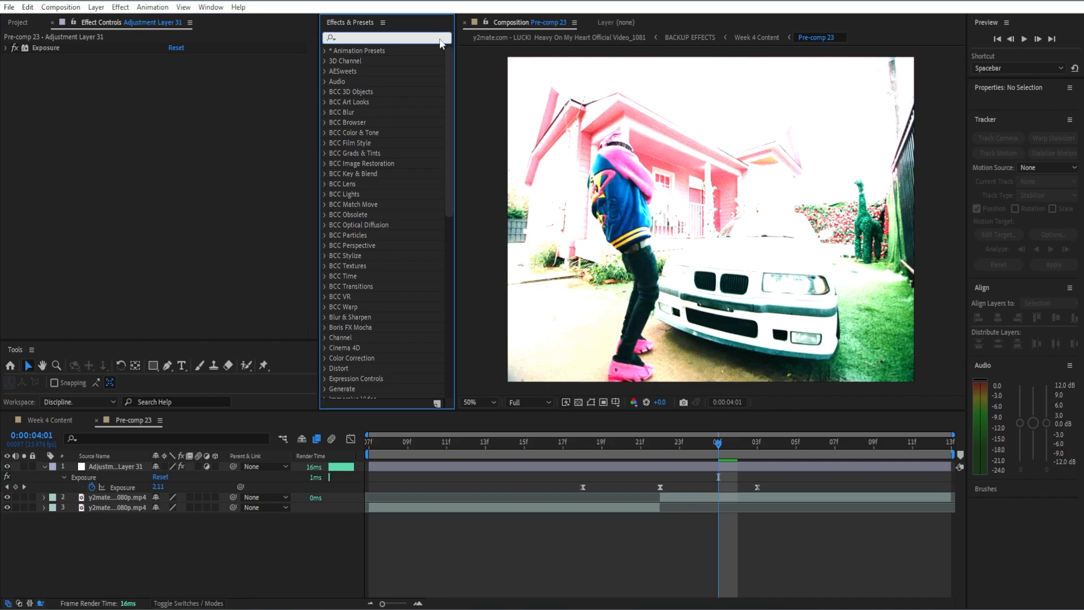
pyautogui.write('s_dis')
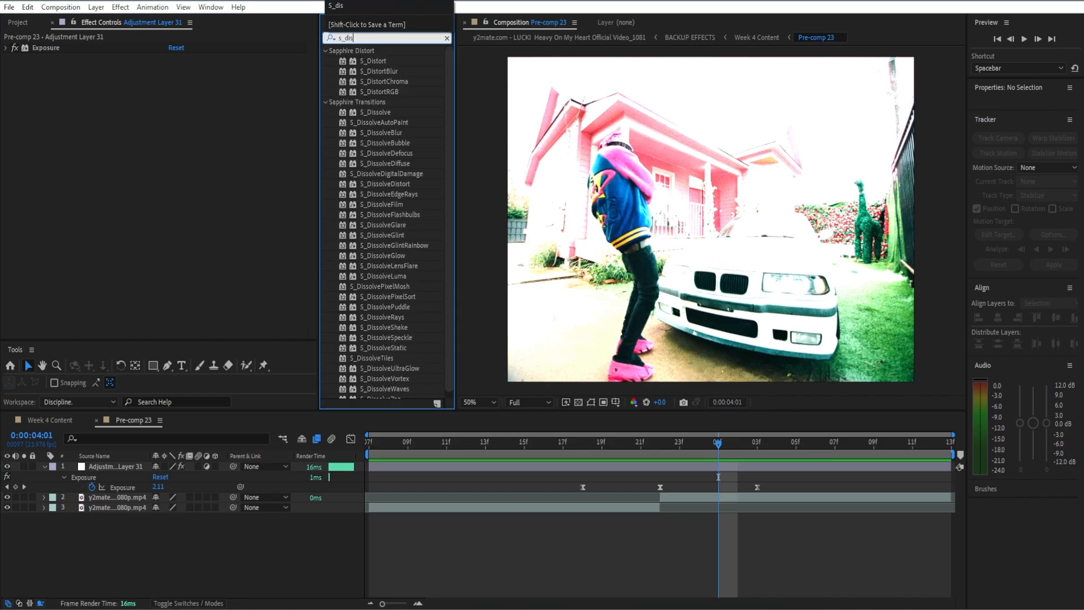
pyautogui.write('to')
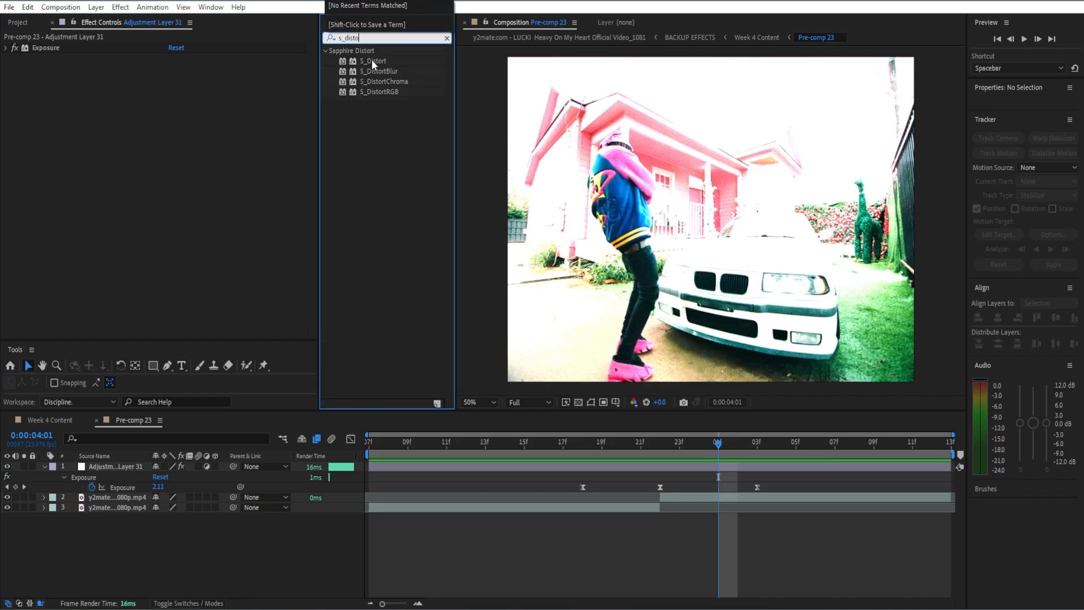
pyautogui.moveTo(371, 60); pyautogui.dragTo(92, 205)
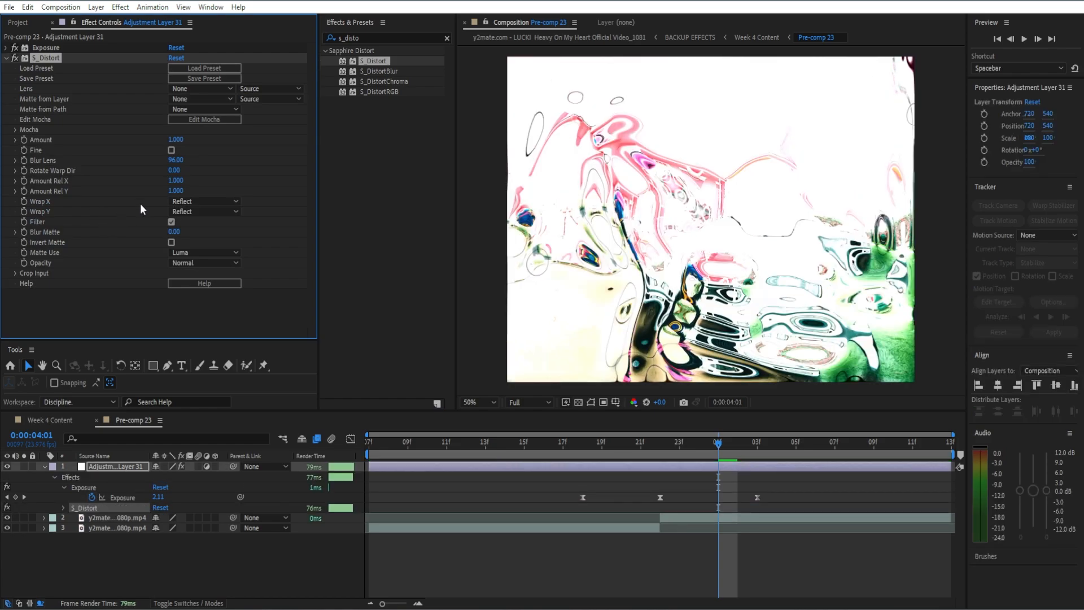
# Set S_Distort's Amount to 0 and start keyframing it at 0:00:03:18.
pyautogui.click(177, 140)
pyautogui.write('0')
pyautogui.press('Return')
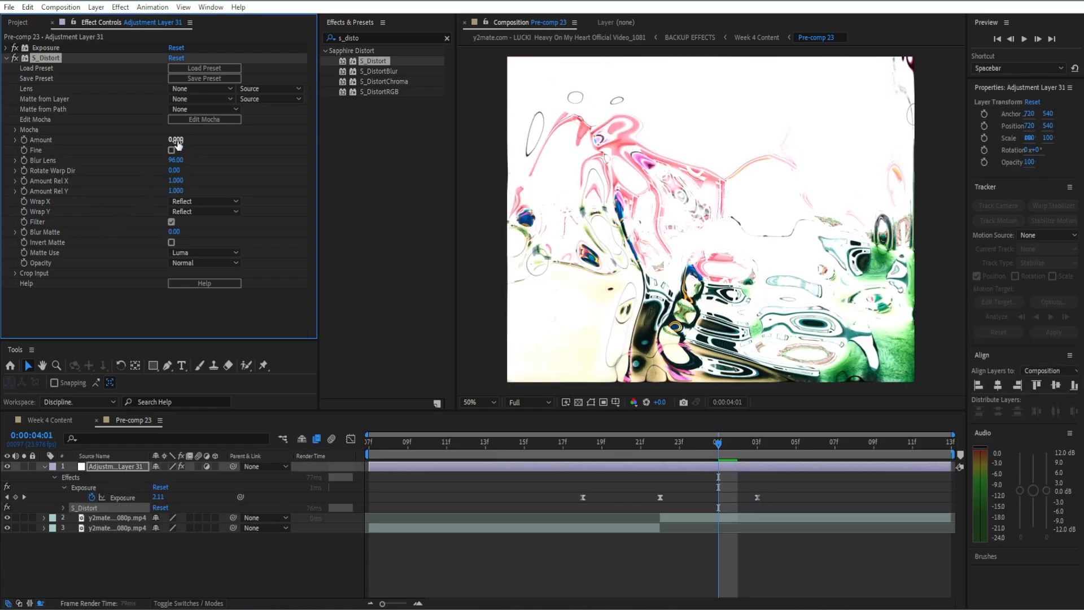
pyautogui.moveTo(716, 445); pyautogui.dragTo(587, 475)
pyautogui.click(24, 140)
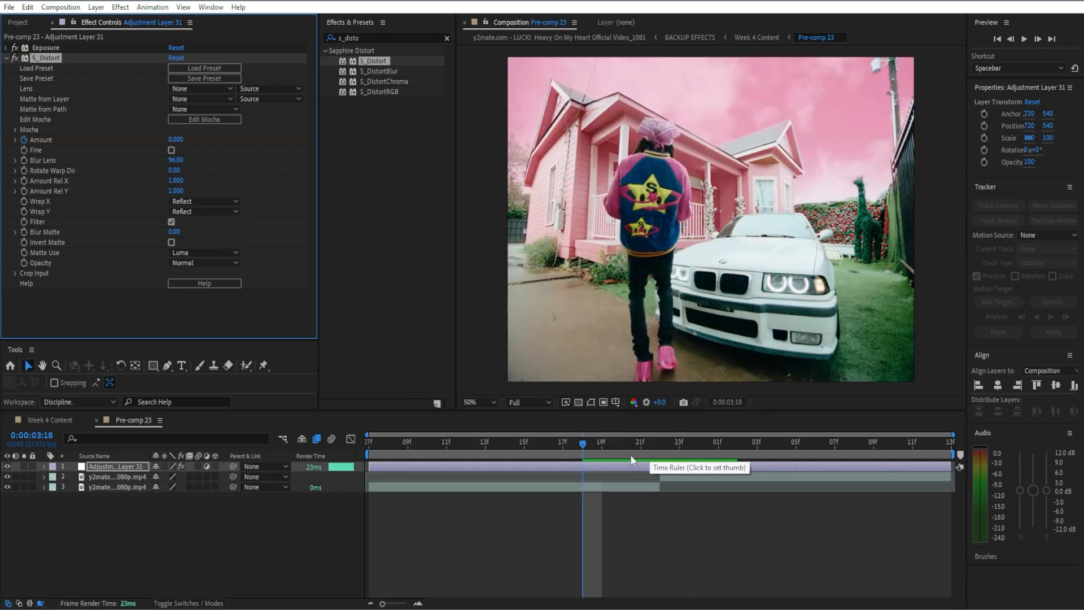
# Keyframe S_Distort's Amount at -0.11 on the cut at 0:00:03:22.
pyautogui.click(659, 442)
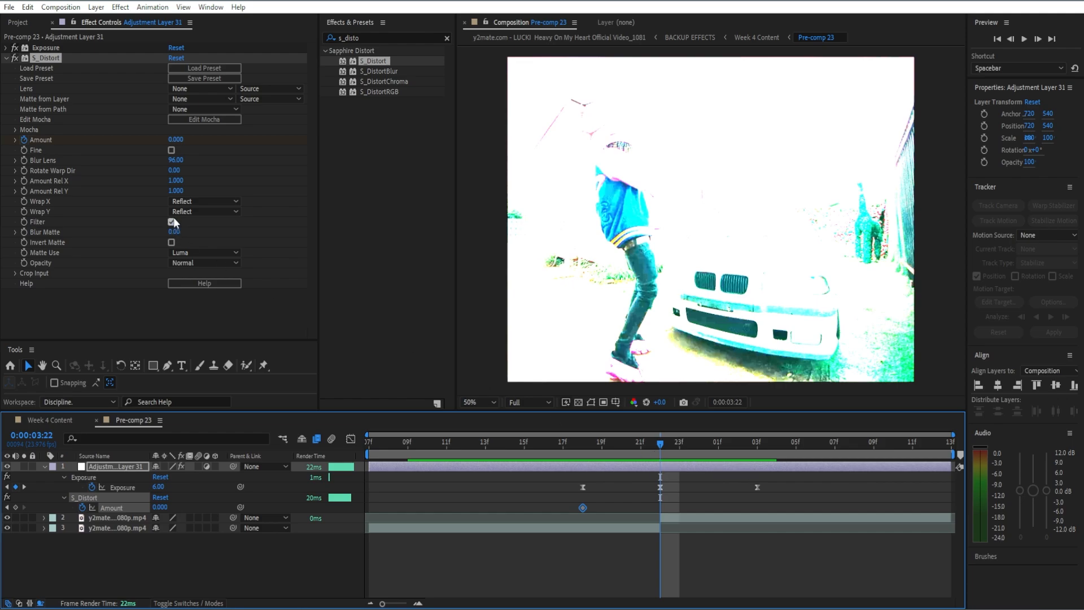
pyautogui.click(178, 139)
pyautogui.write('-0.11')
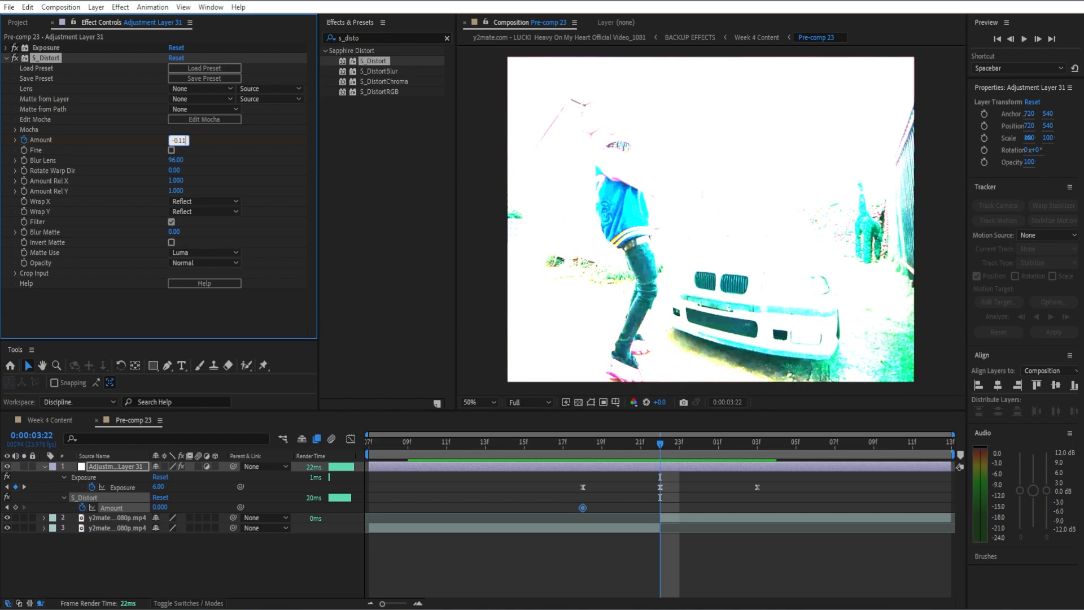
pyautogui.press('Return')
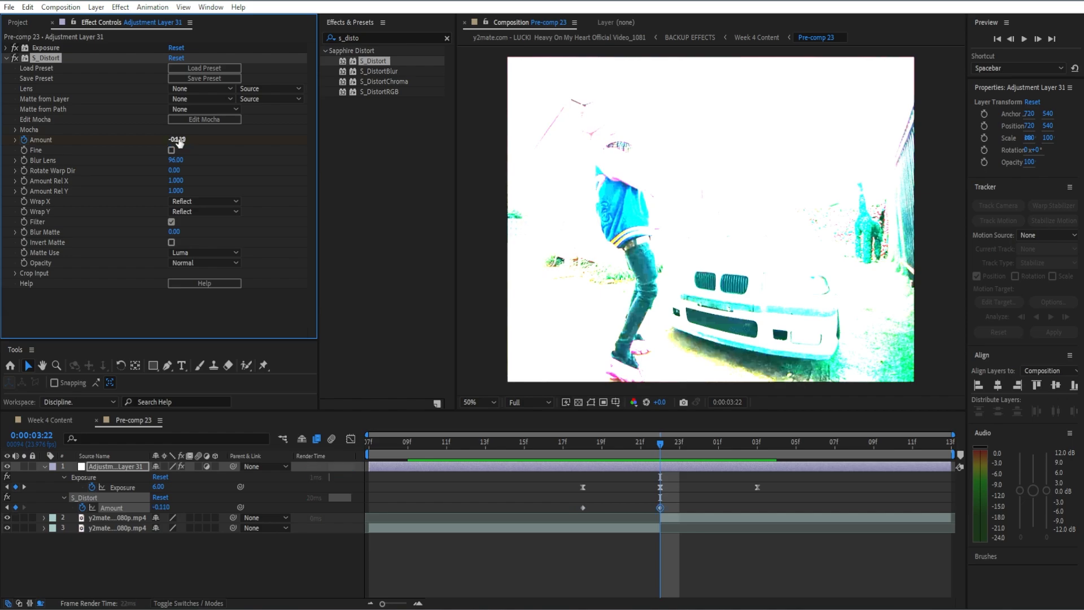
# Keyframe S_Distort's Amount back to 0 at 0:00:04:03, in line with the last Exposure keyframe.
pyautogui.click(666, 467)
pyautogui.press('pagedown')
pyautogui.moveTo(665, 468); pyautogui.dragTo(746, 458)
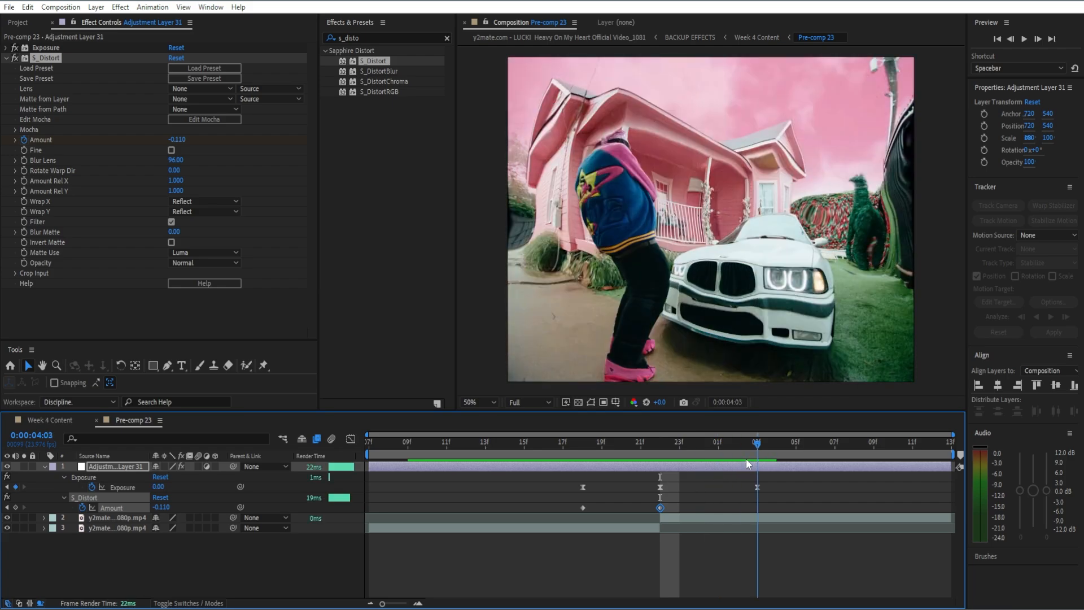
pyautogui.click(179, 139)
pyautogui.write('0')
pyautogui.press('Return')
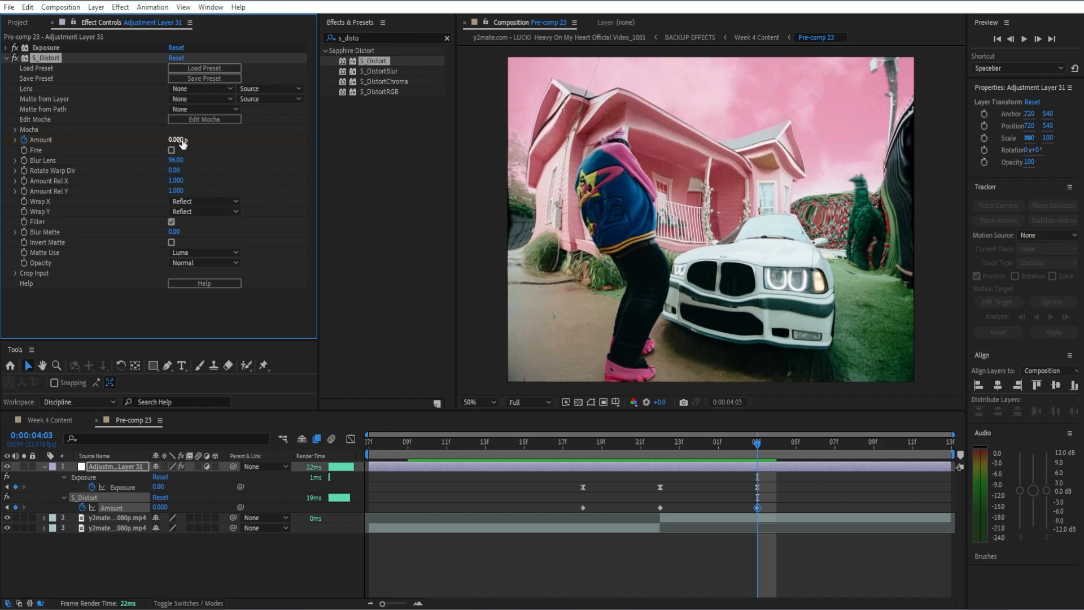
# Retime the first Exposure keyframe to 0:00:03:17 and the outer S_Distort Amount keyframes to 0:00:03:16 and 0:00:04:04.
pyautogui.moveTo(757, 445); pyautogui.dragTo(568, 507)
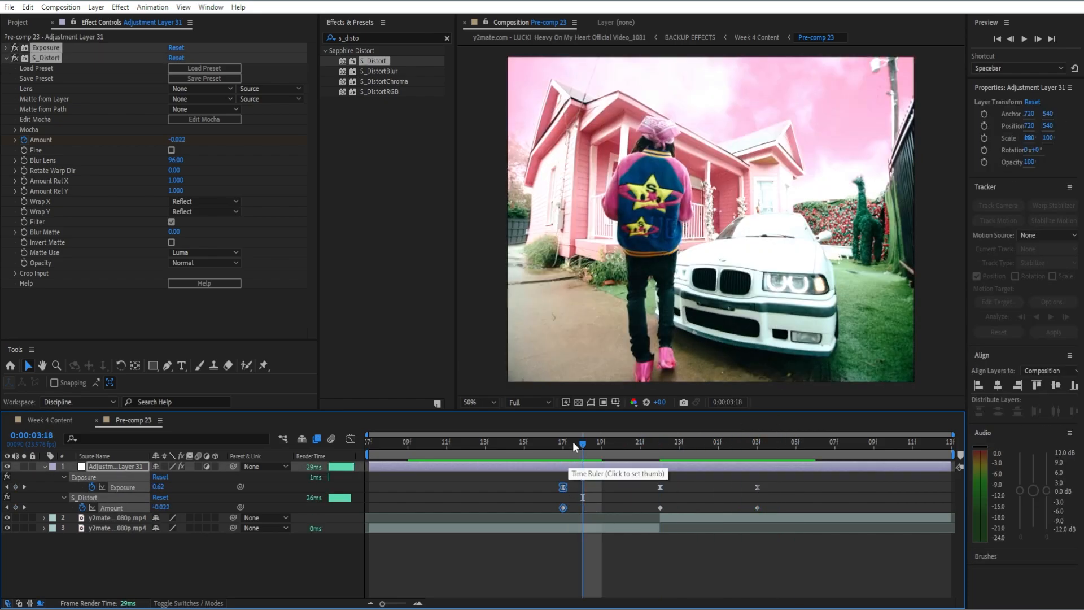
pyautogui.moveTo(583, 444); pyautogui.dragTo(548, 503)
pyautogui.click(560, 495)
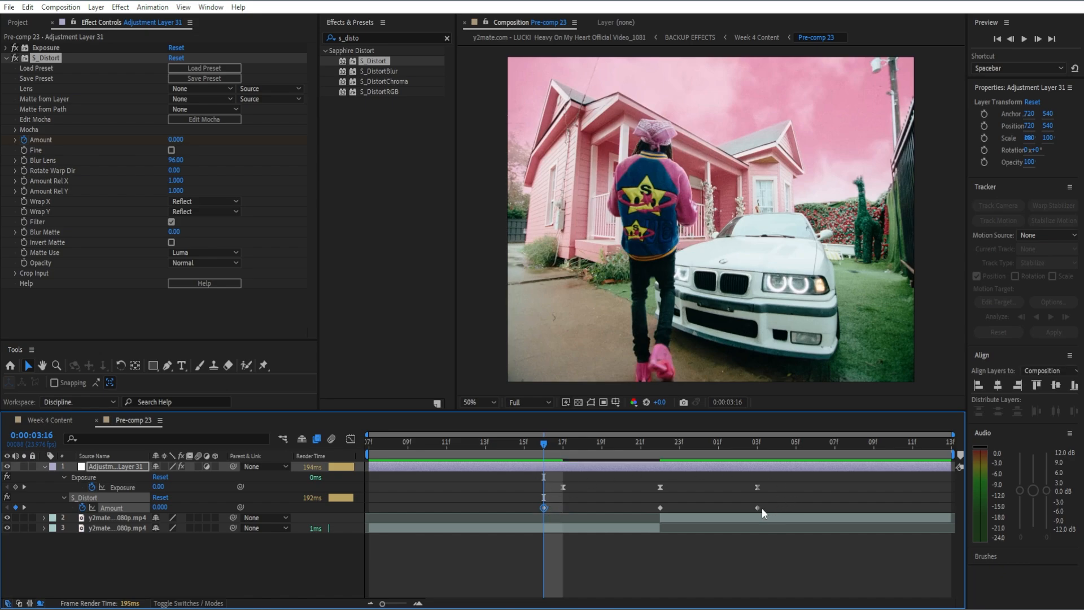
pyautogui.moveTo(758, 507); pyautogui.dragTo(776, 507)
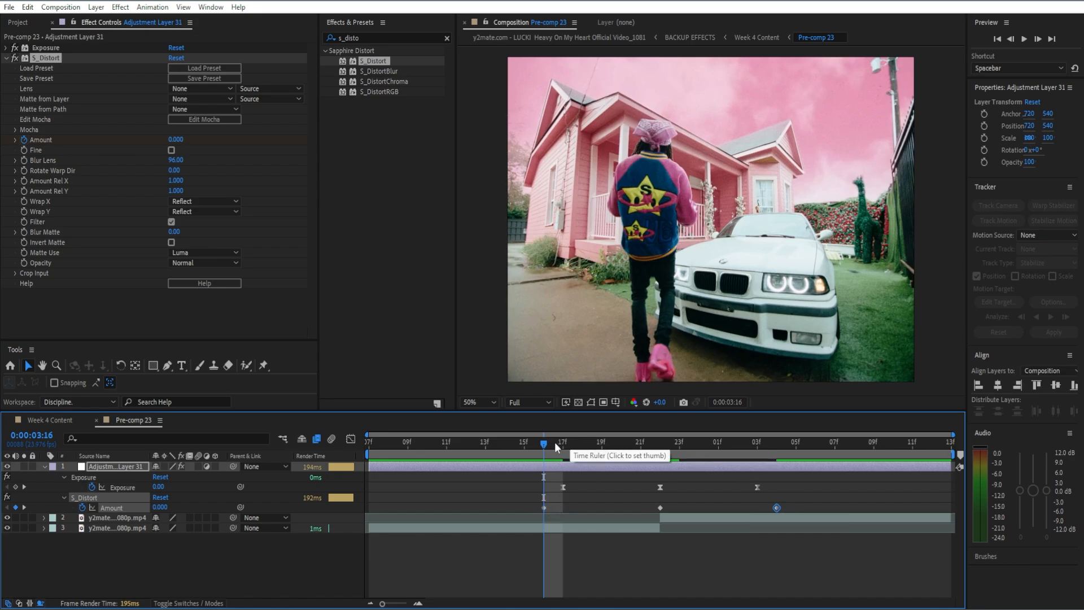
# Scrub through the transition to 0:00:04:06 and set S_Distort's Blur Lens to 134.
pyautogui.click(506, 443)
pyautogui.moveTo(511, 444); pyautogui.dragTo(814, 429)
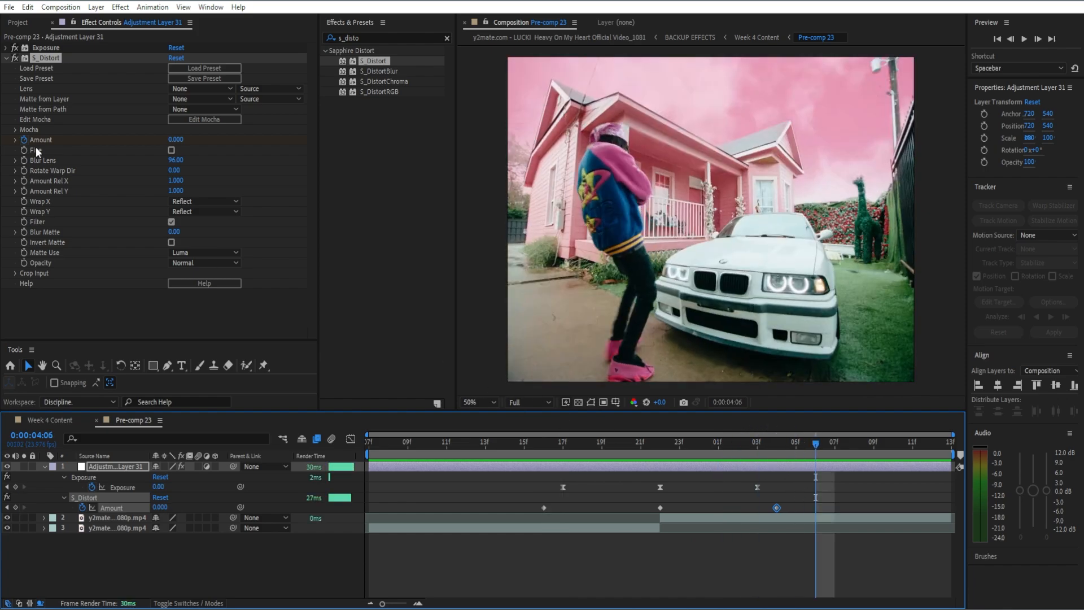
pyautogui.click(176, 160)
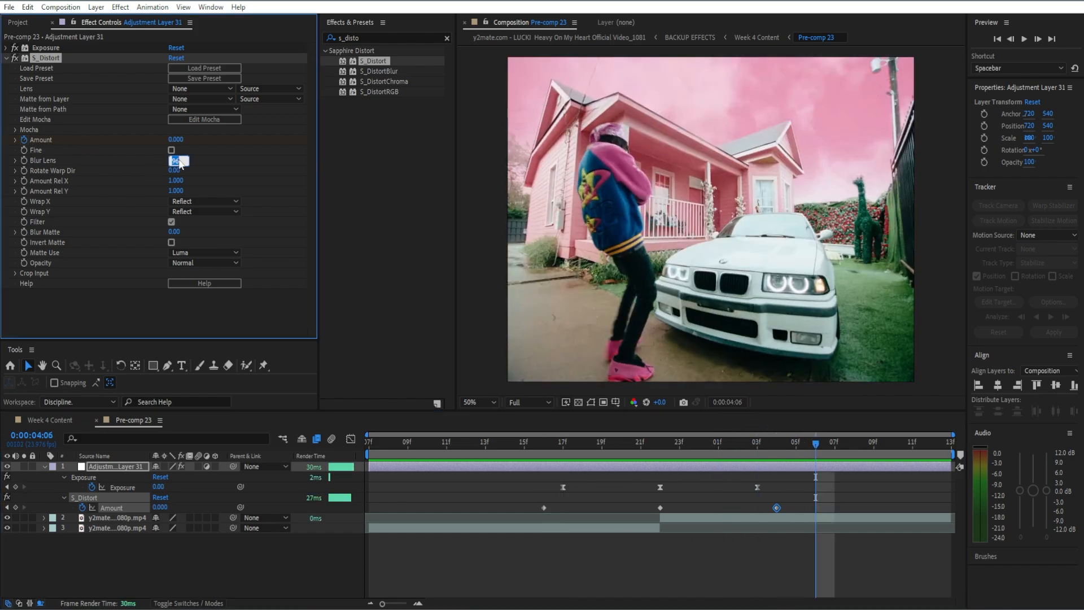
pyautogui.write('134')
pyautogui.press('Return')
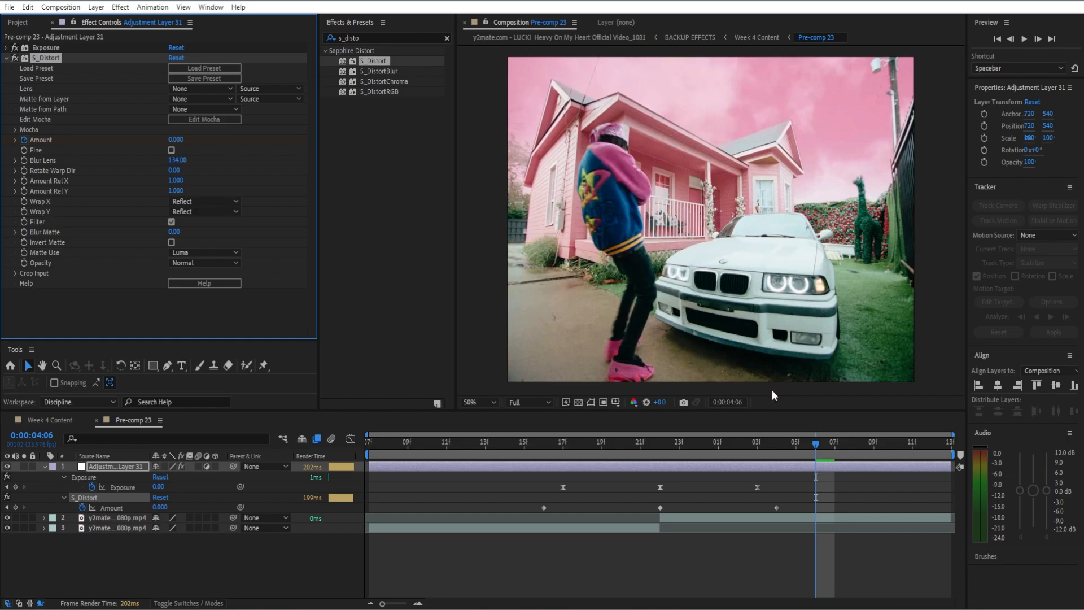
# Apply Easy Ease to all three S_Distort Amount keyframes.
pyautogui.moveTo(830, 455); pyautogui.dragTo(524, 507)
pyautogui.press('F9')
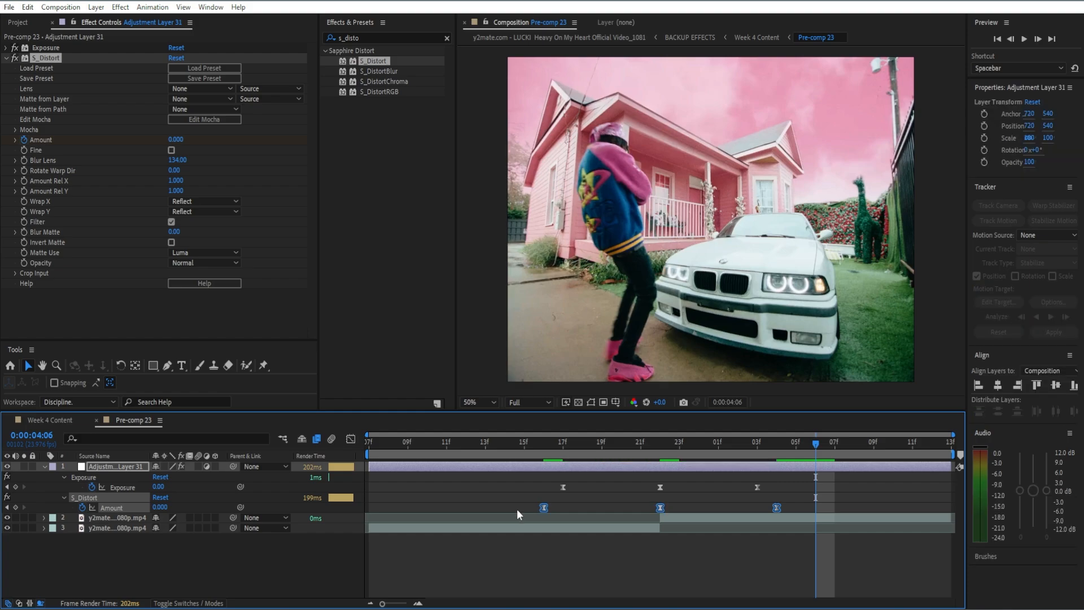
pyautogui.click(500, 500)
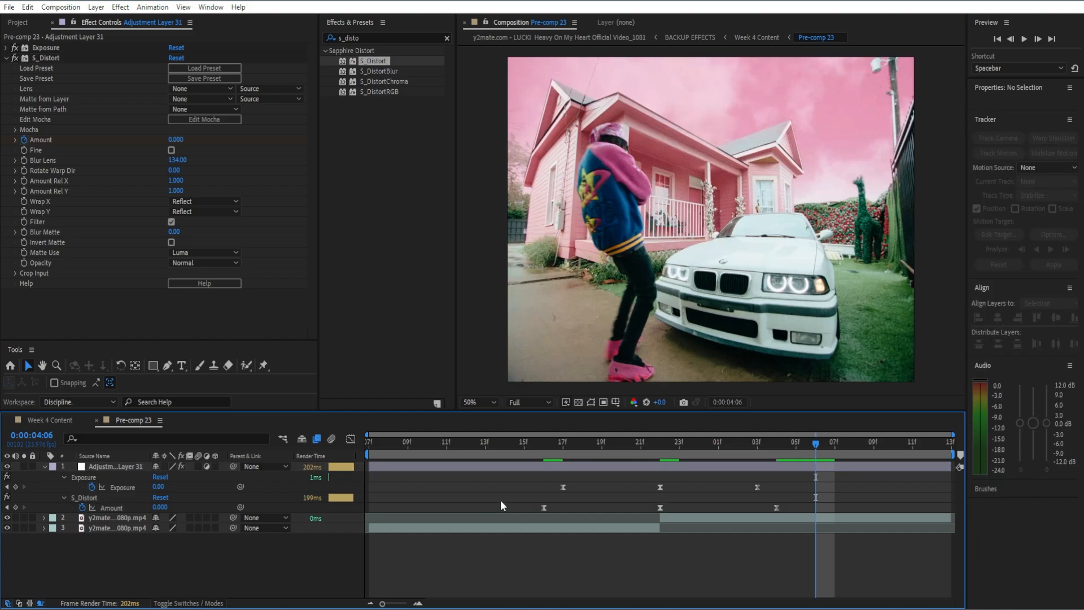
# Find the standard Radial Blur effect and apply it to the adjustment layer below S_Distort.
pyautogui.click(6, 59)
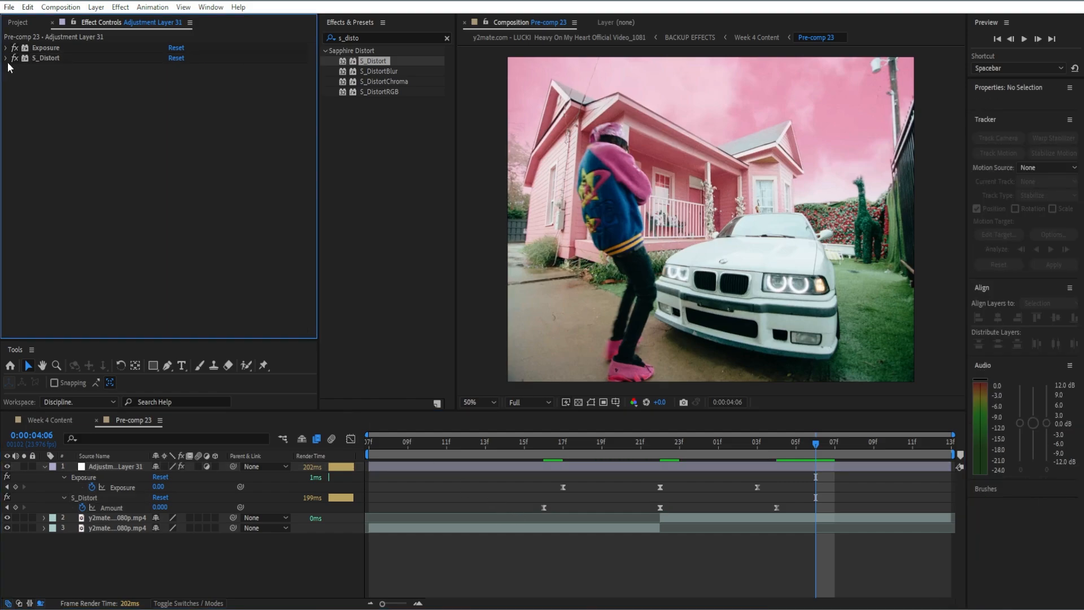
pyautogui.click(447, 38)
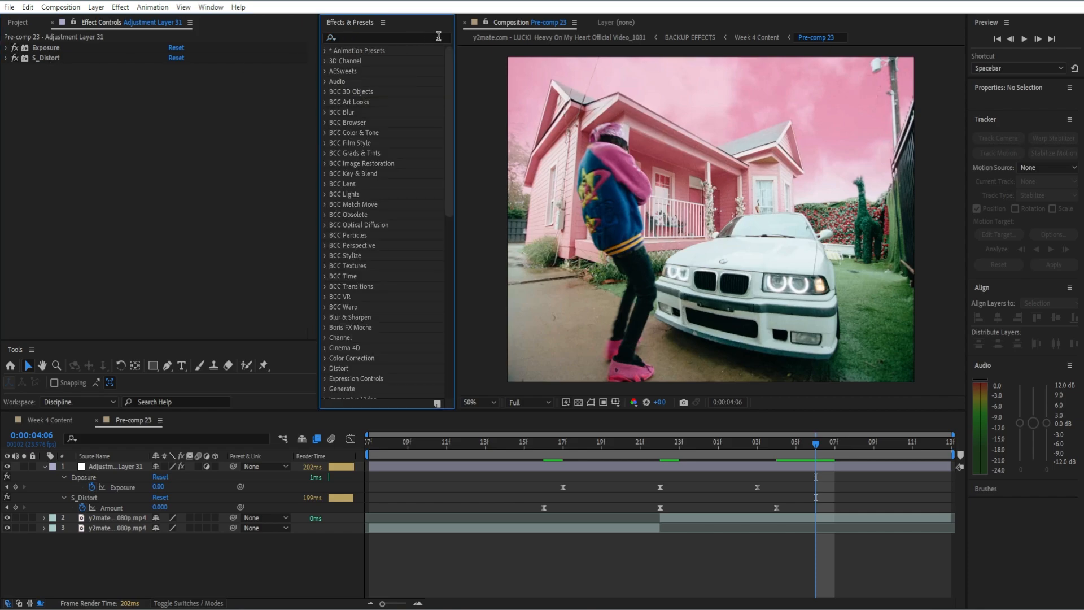
pyautogui.write('radial')
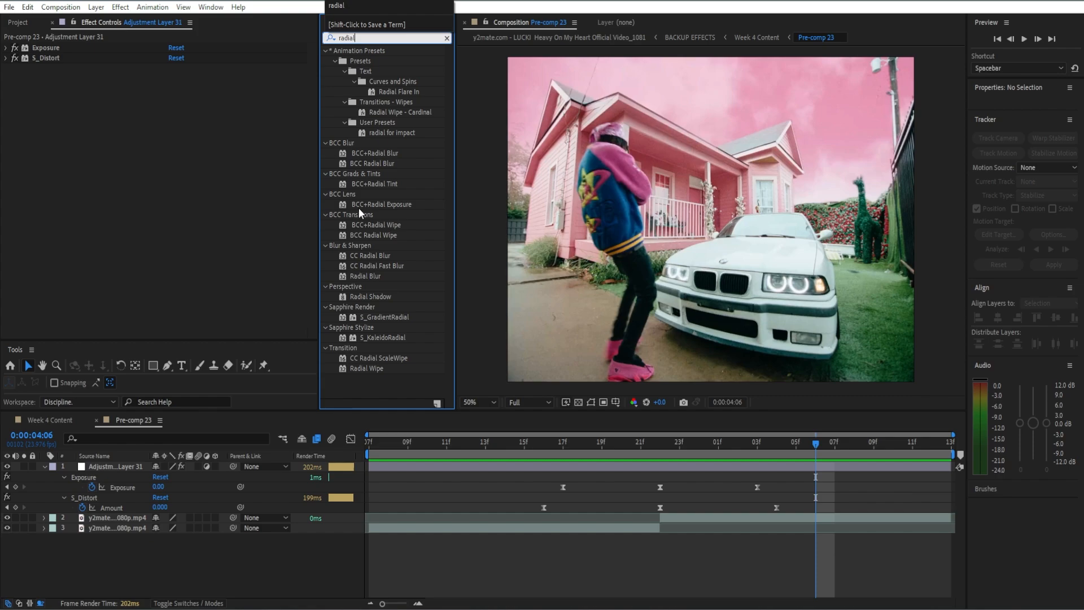
pyautogui.moveTo(367, 276); pyautogui.dragTo(143, 168)
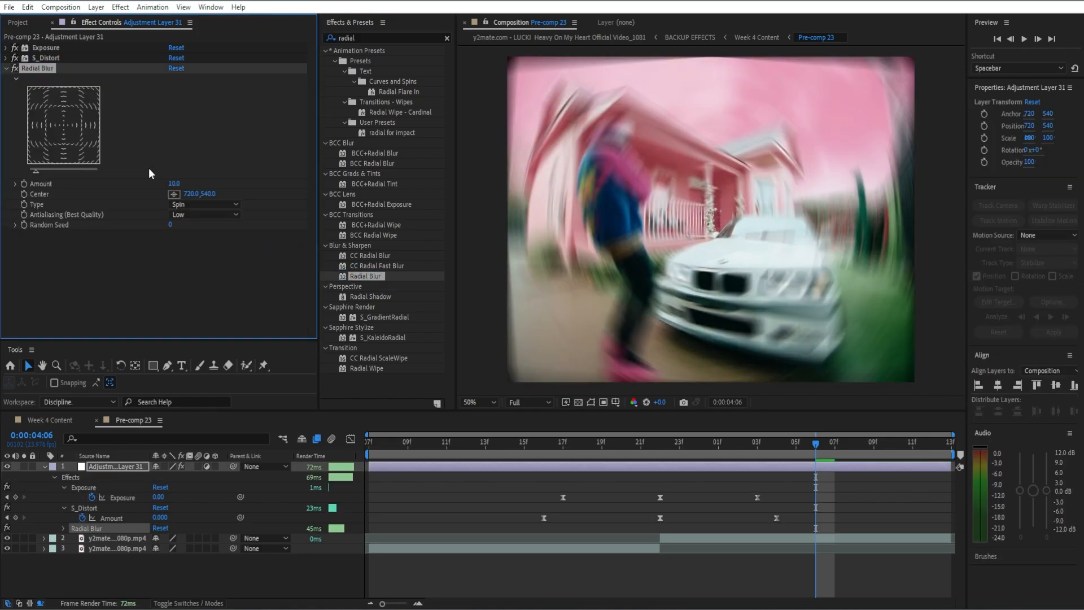
# Set Radial Blur's Type to Zoom and its Antialiasing to High.
pyautogui.click(191, 204)
pyautogui.click(199, 231)
pyautogui.click(204, 216)
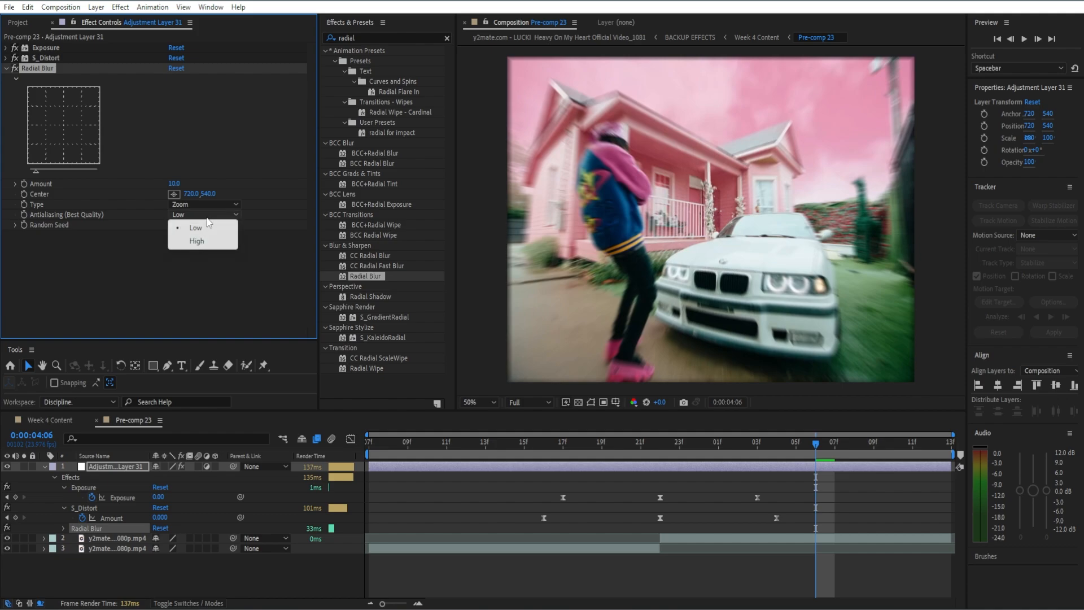
pyautogui.click(196, 241)
# Set Radial Blur's Amount to 0 at 0:00:03:14 and start keyframing it there.
pyautogui.click(504, 442)
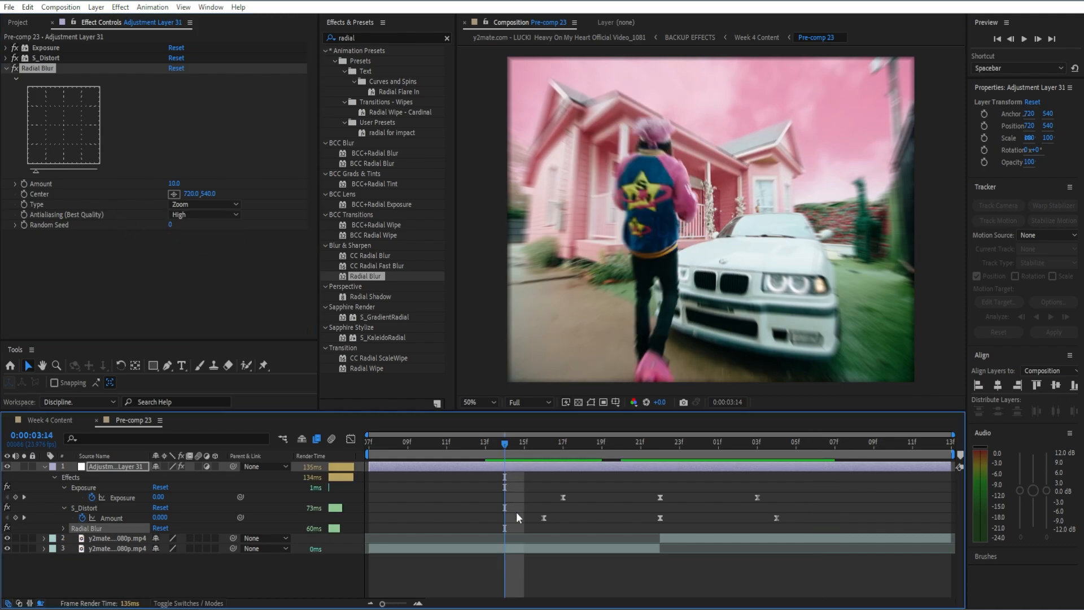
pyautogui.click(176, 183)
pyautogui.write('0')
pyautogui.press('Return')
pyautogui.click(24, 183)
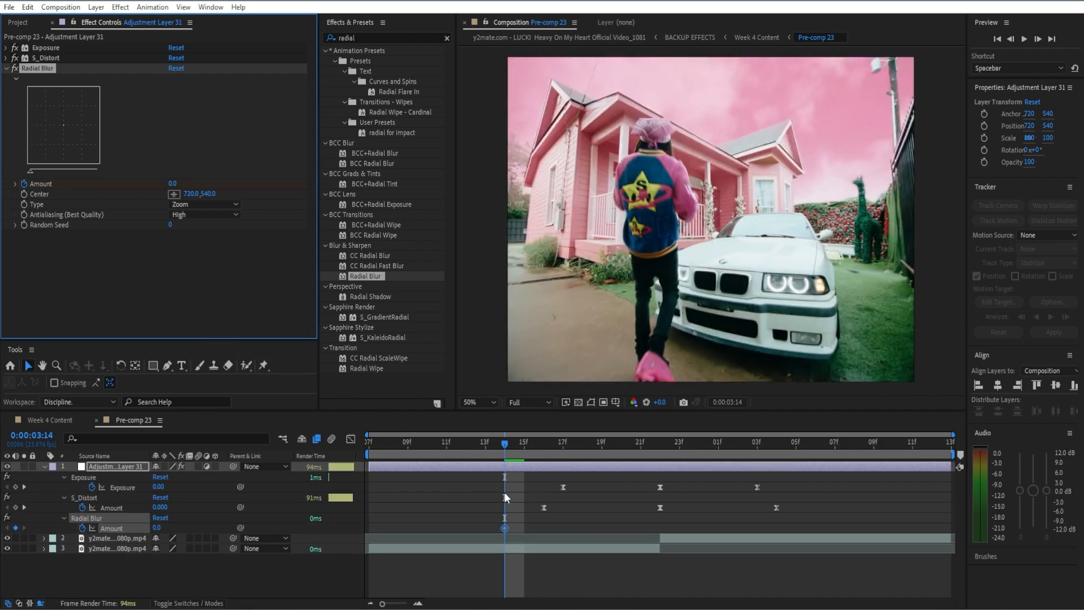
# Keyframe Radial Blur's Amount at 17 on the cut between the clips at 0:00:03:22.
pyautogui.click(652, 442)
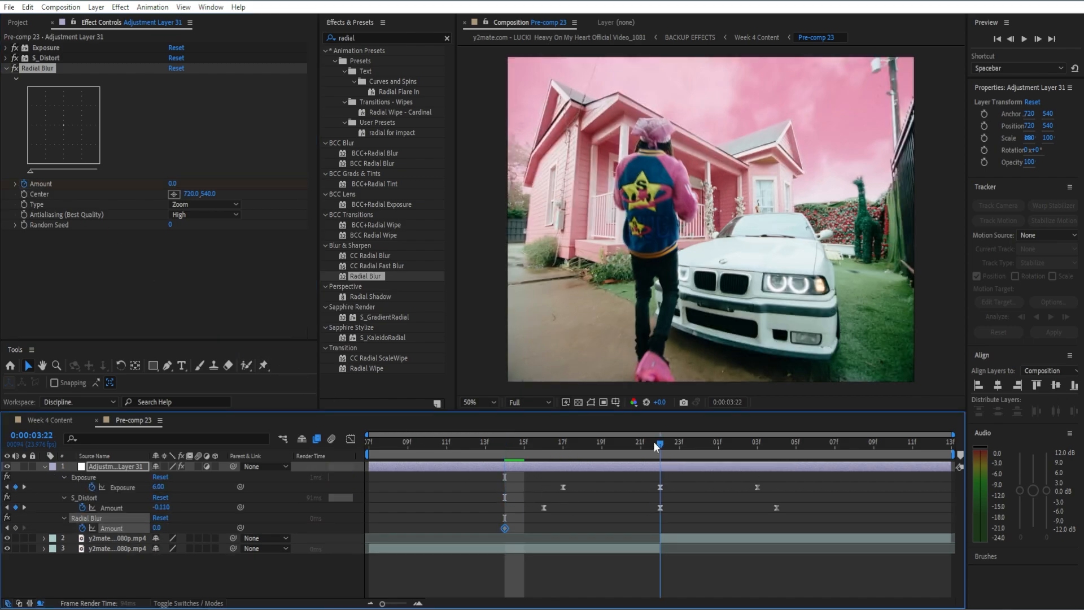
pyautogui.click(169, 184)
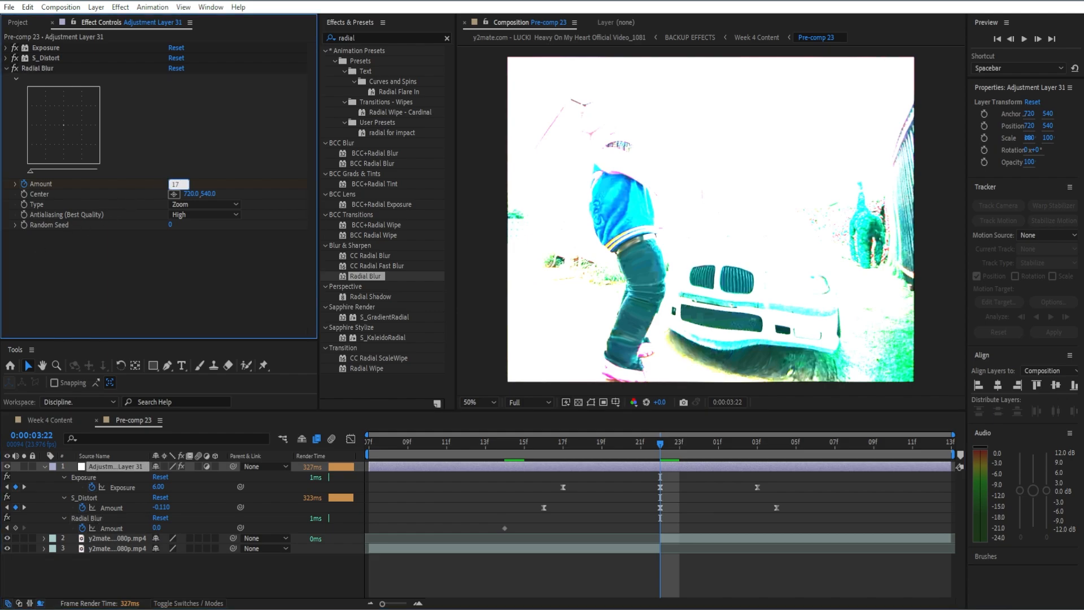
pyautogui.press('Return')
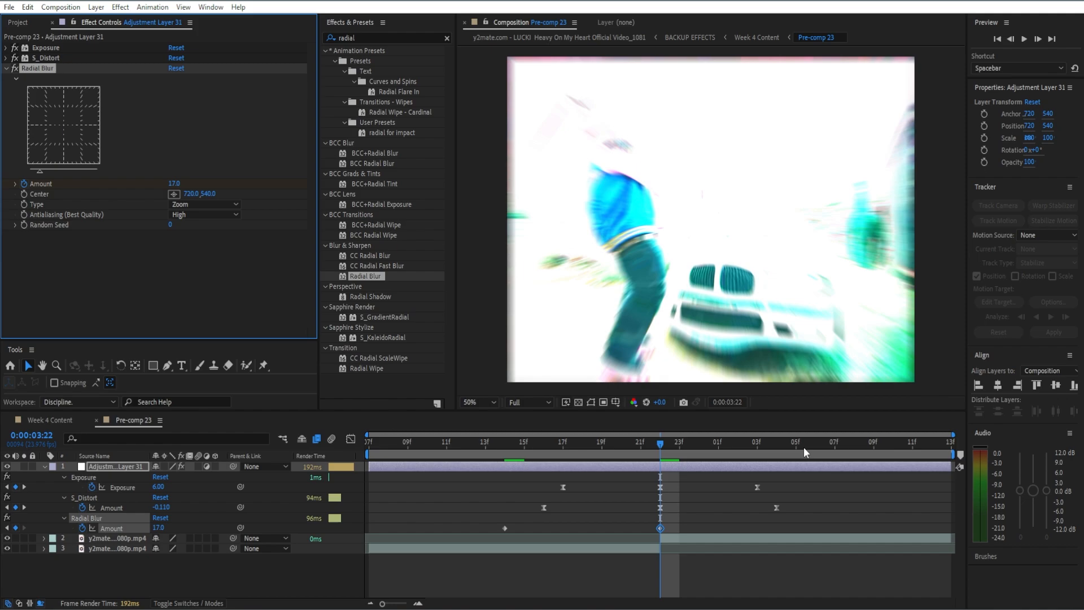
# Keyframe Radial Blur's Amount back to 0 at 0:00:04:07.
pyautogui.click(838, 443)
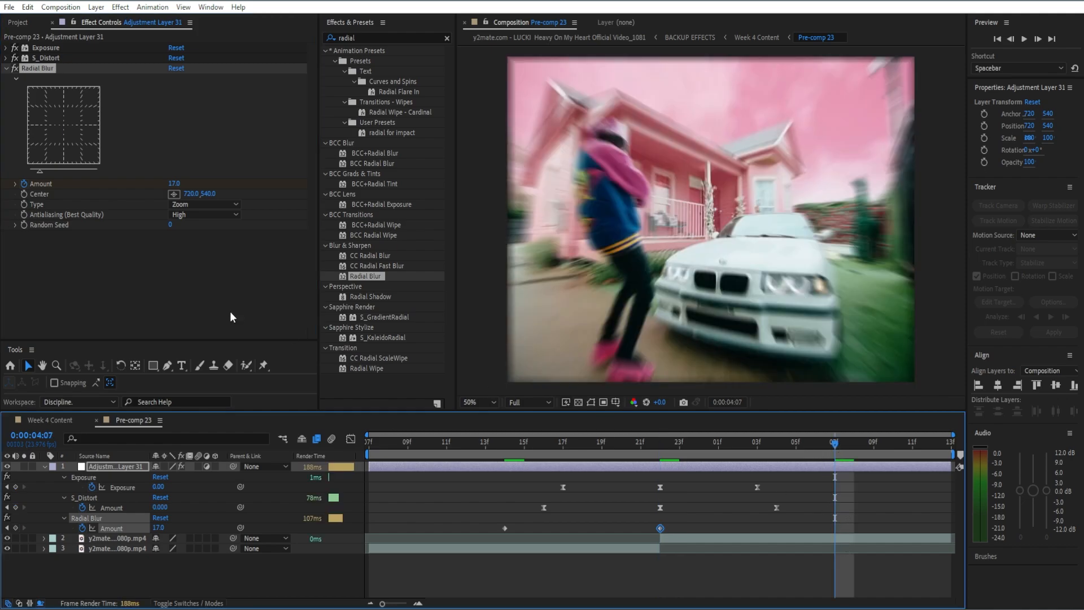
pyautogui.click(173, 184)
pyautogui.write('0')
pyautogui.press('Return')
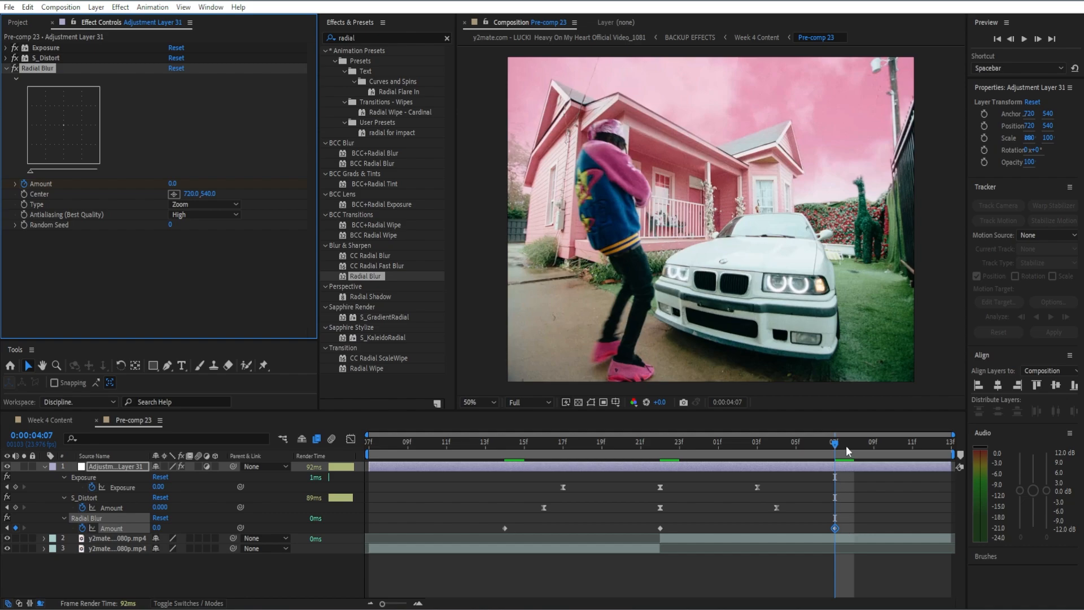
# Apply Easy Ease to all three Radial Blur Amount keyframes.
pyautogui.moveTo(846, 446); pyautogui.dragTo(836, 416)
pyautogui.moveTo(860, 524); pyautogui.dragTo(494, 532)
pyautogui.press('F9')
pyautogui.click(592, 504)
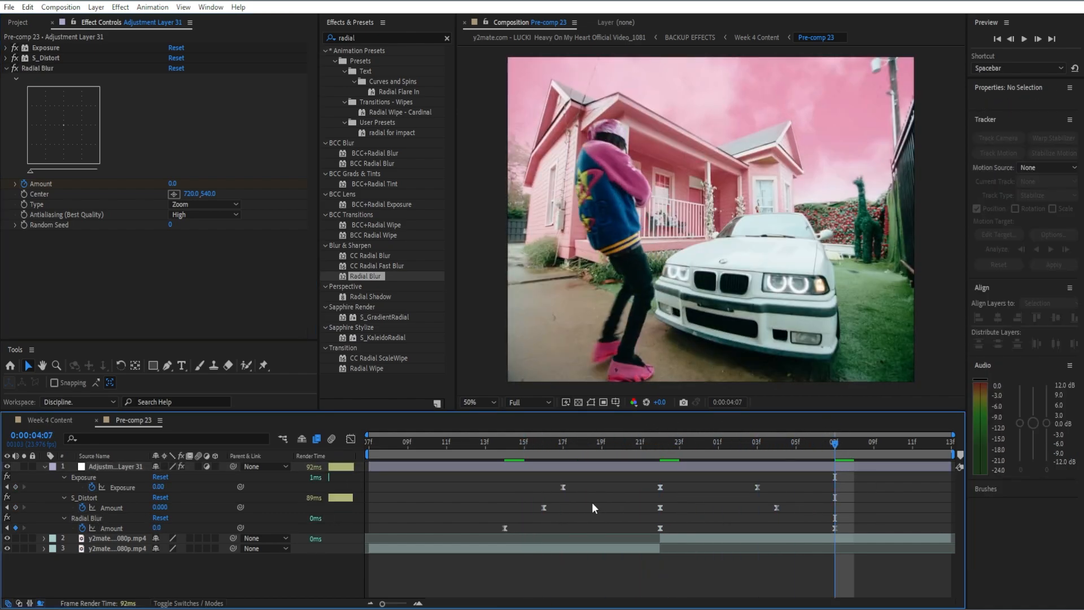
# Apply Optics Compensation to the adjustment layer below Radial Blur and enable Reverse Lens Distortion.
pyautogui.click(6, 69)
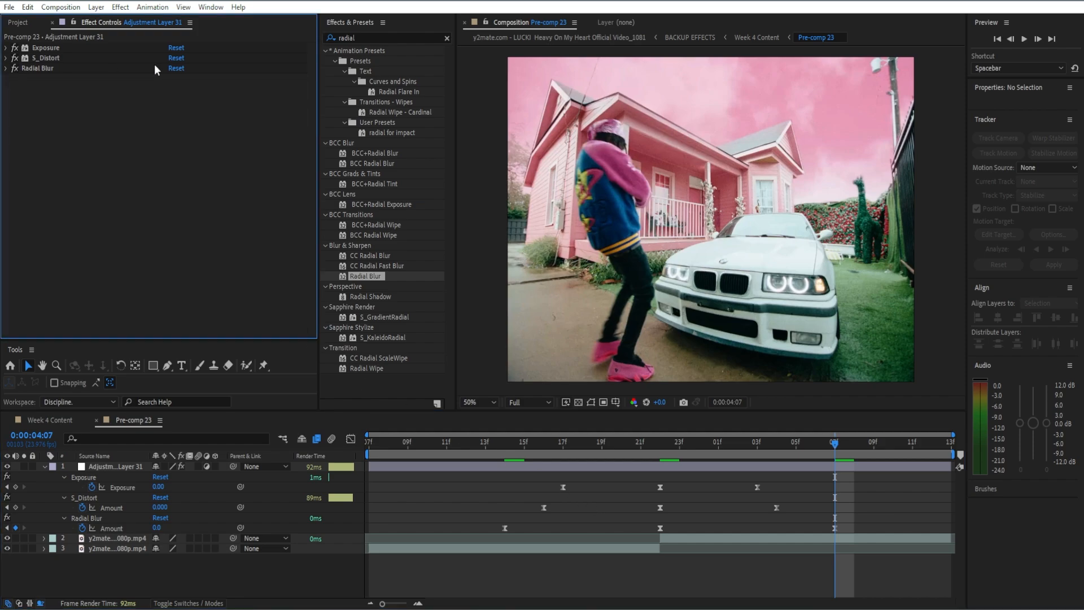
pyautogui.click(446, 38)
pyautogui.click(440, 39)
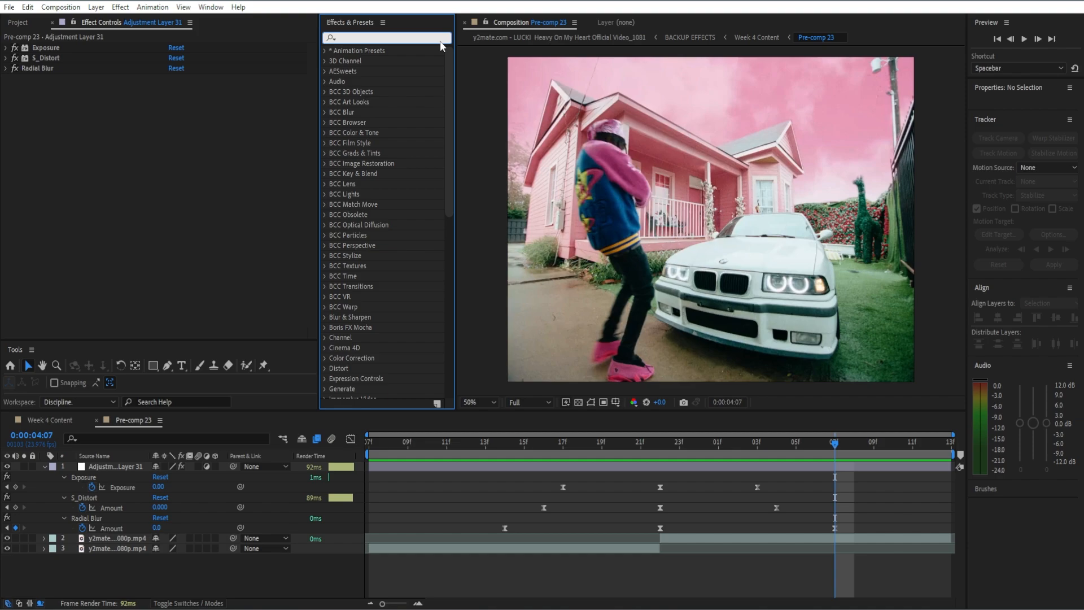
pyautogui.write('optic')
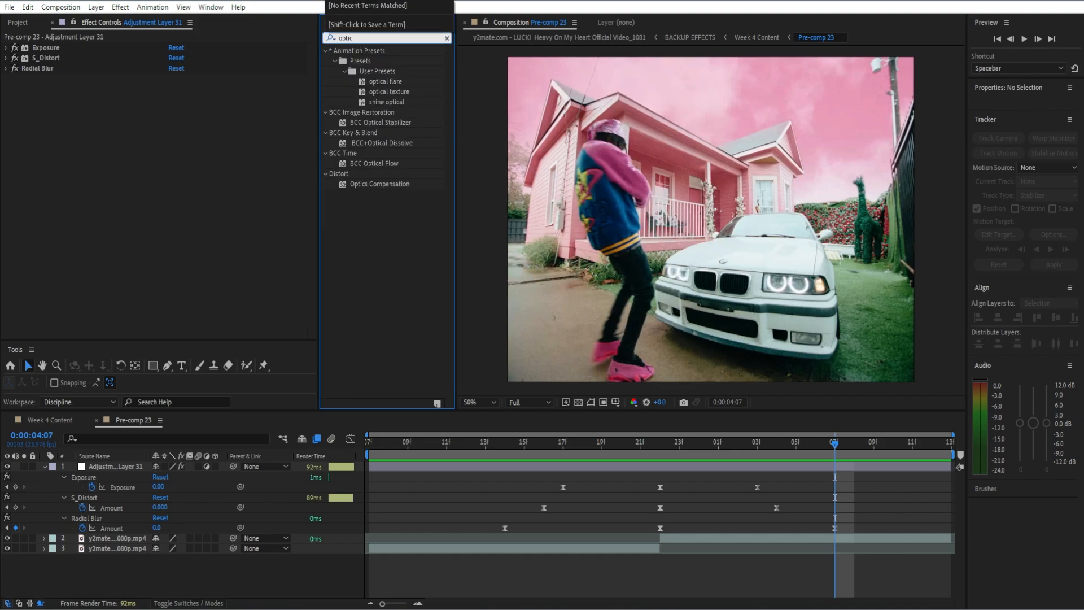
pyautogui.moveTo(382, 184); pyautogui.dragTo(81, 219)
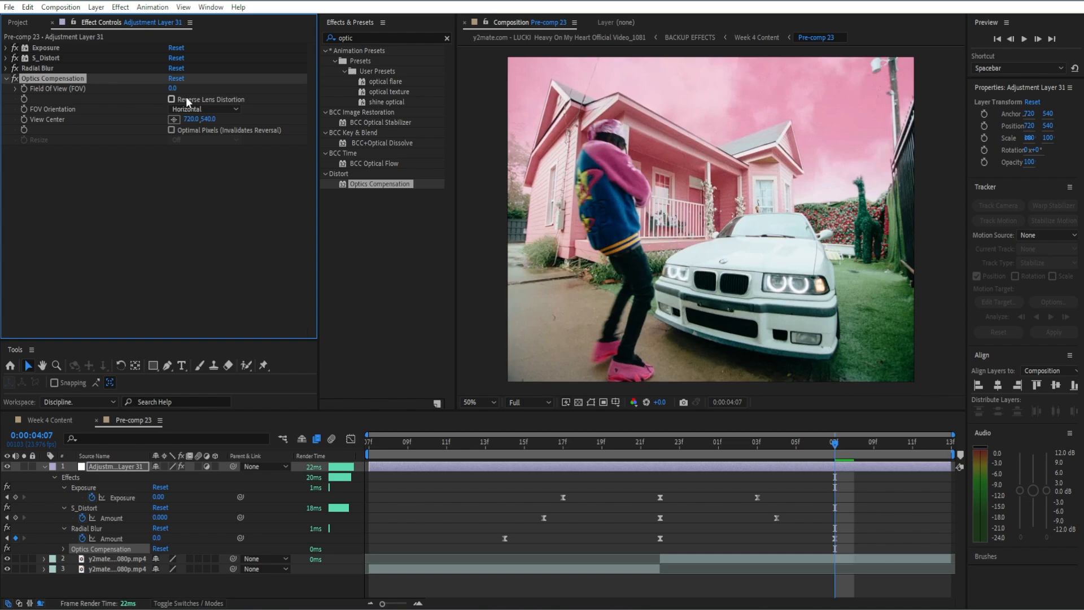
pyautogui.click(171, 99)
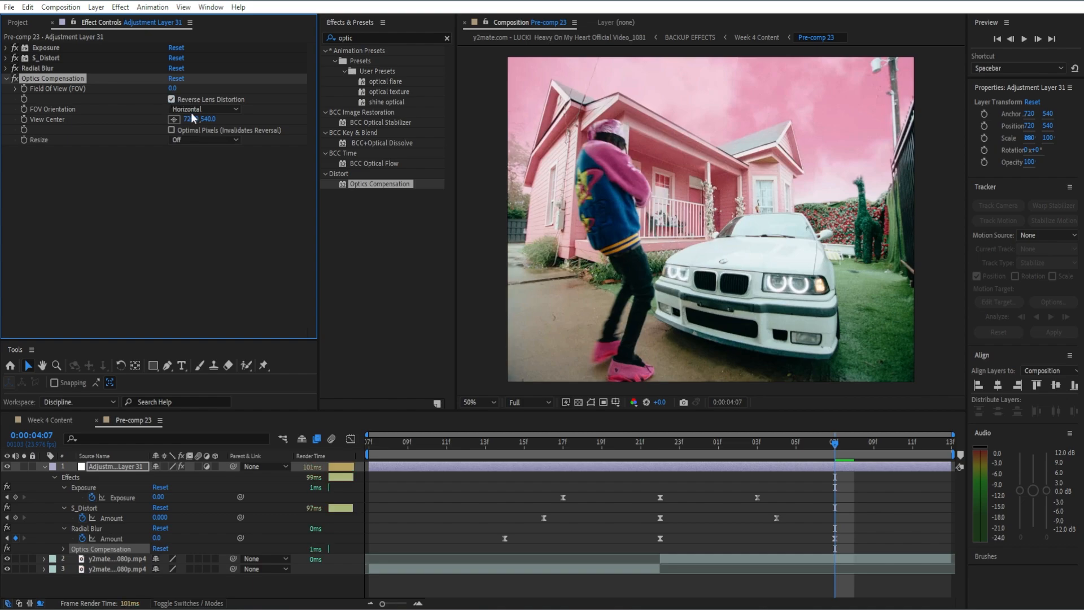
# Keyframe Optics Compensation's Field of View at 0 on 0:00:03:07 and at 82.5 on the cut at 0:00:03:22.
pyautogui.moveTo(836, 448); pyautogui.dragTo(356, 500)
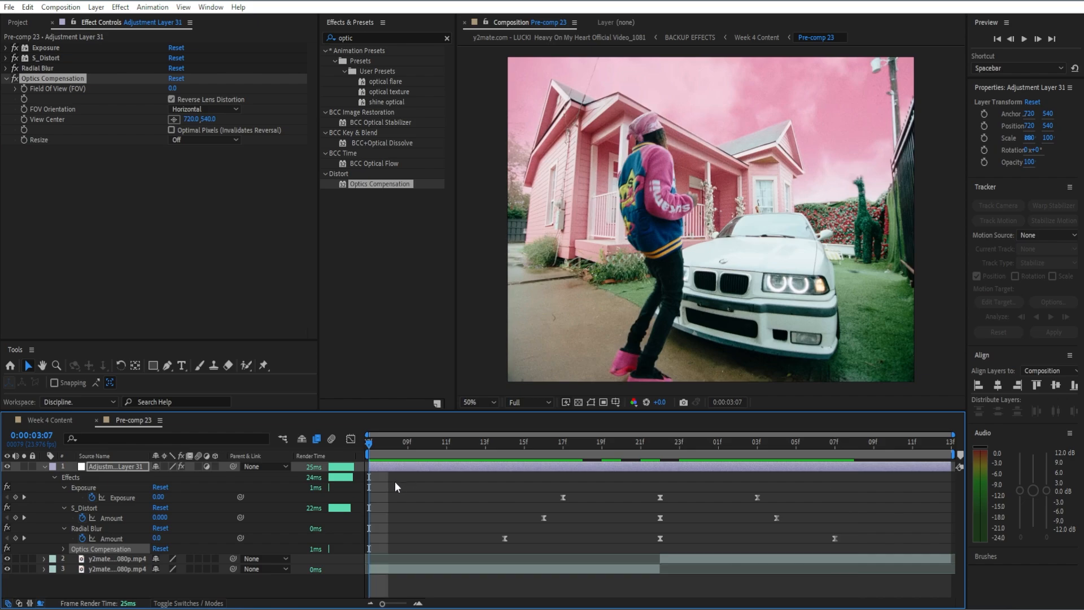
pyautogui.click(25, 87)
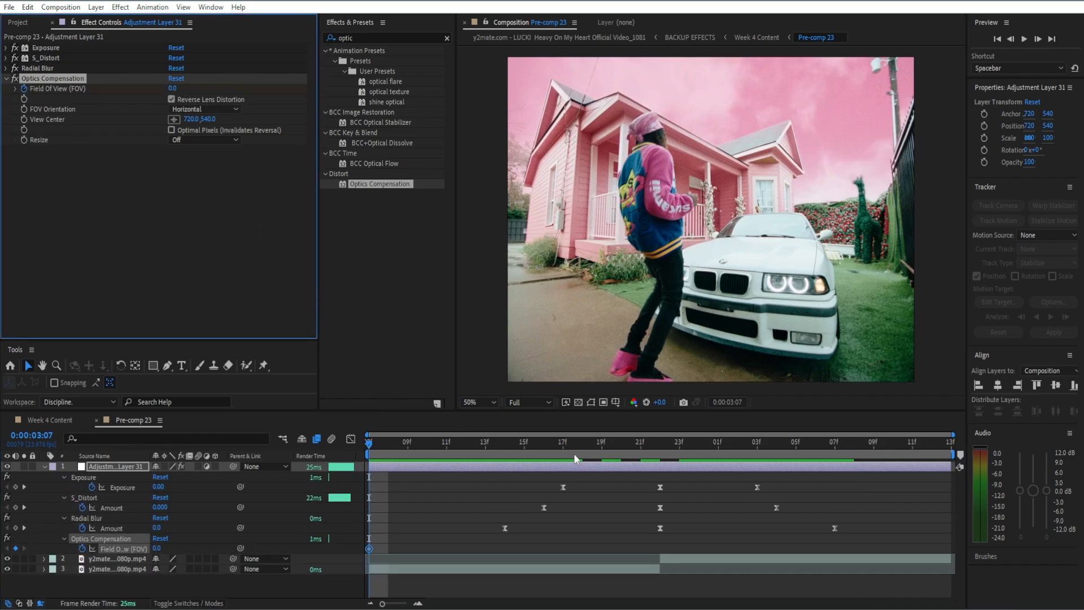
pyautogui.click(659, 442)
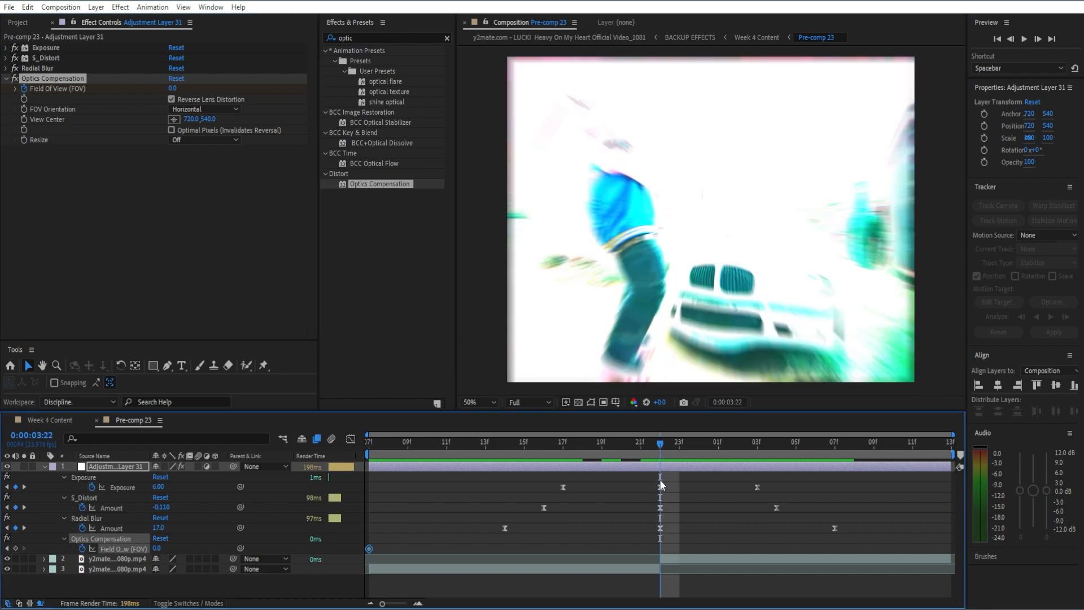
pyautogui.click(172, 89)
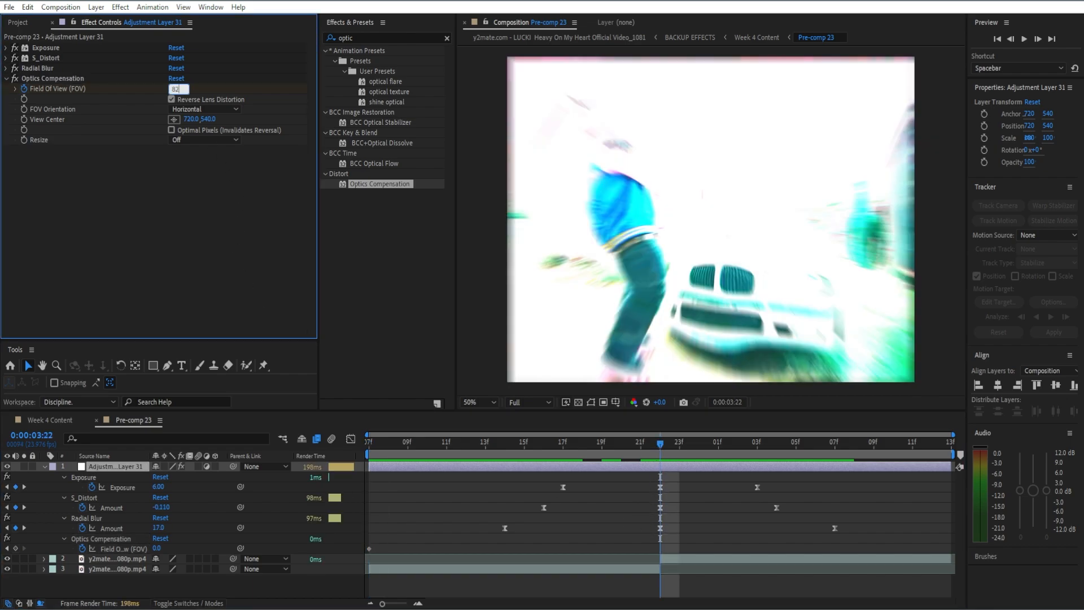
pyautogui.press('Return')
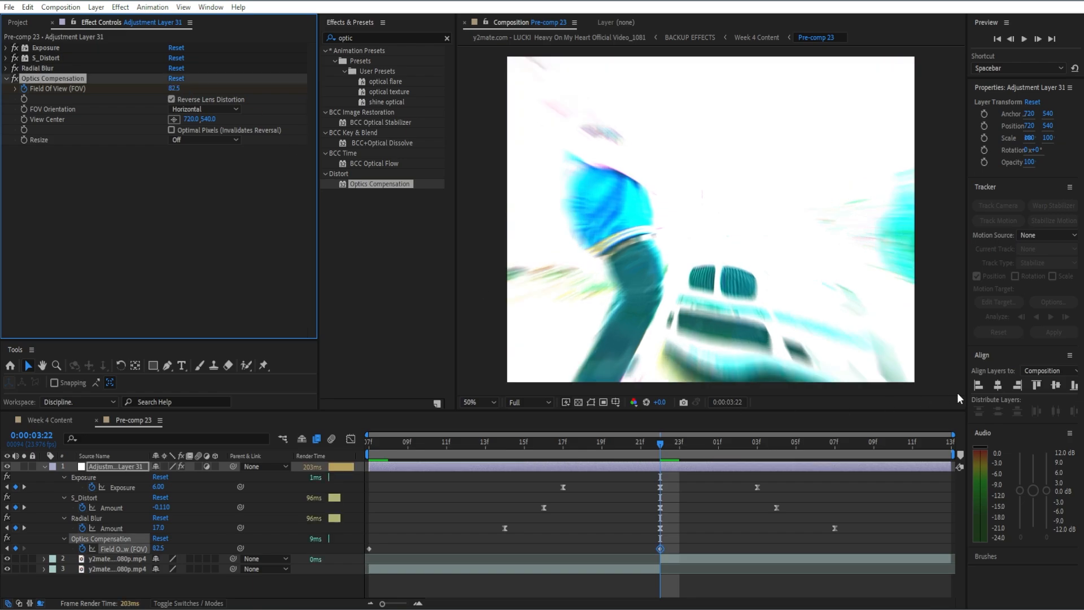
# Keyframe Optics Compensation's Field of View back to 0 at 0:00:04:12.
pyautogui.click(942, 442)
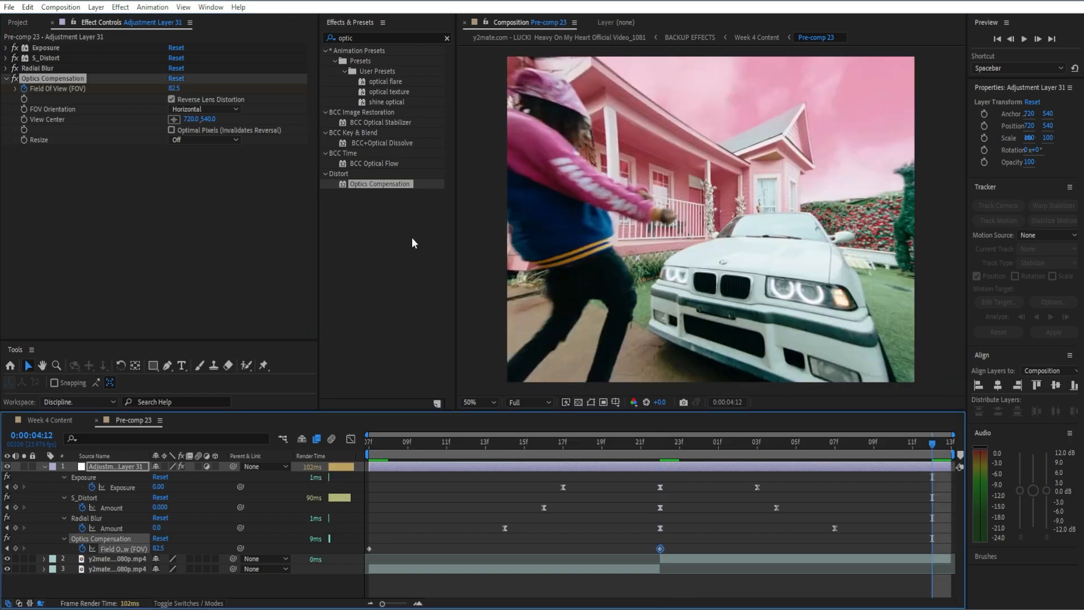
pyautogui.click(176, 86)
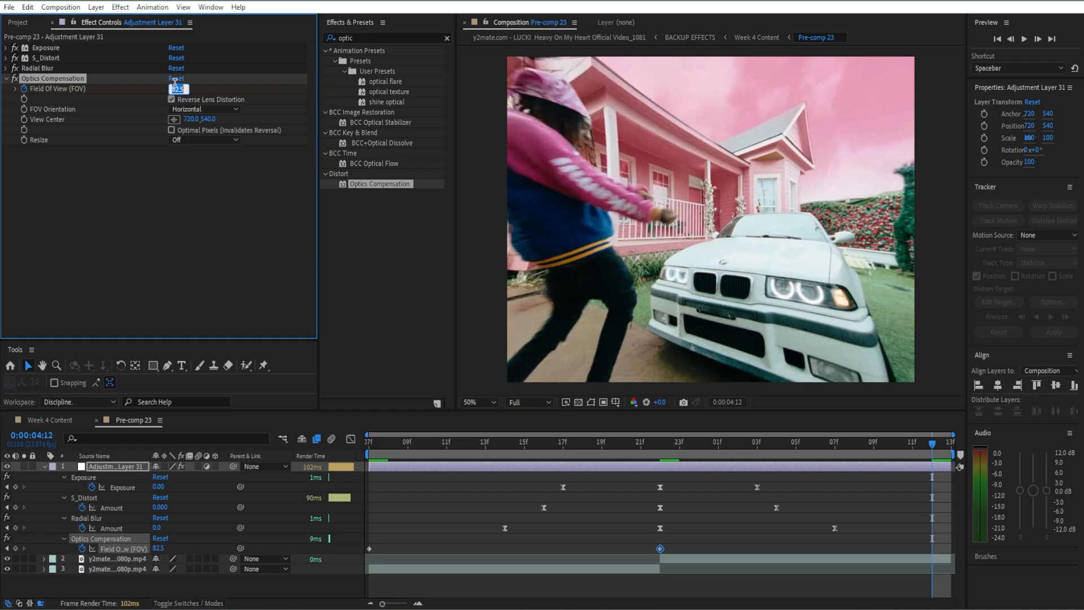
pyautogui.write('0')
pyautogui.press('Return')
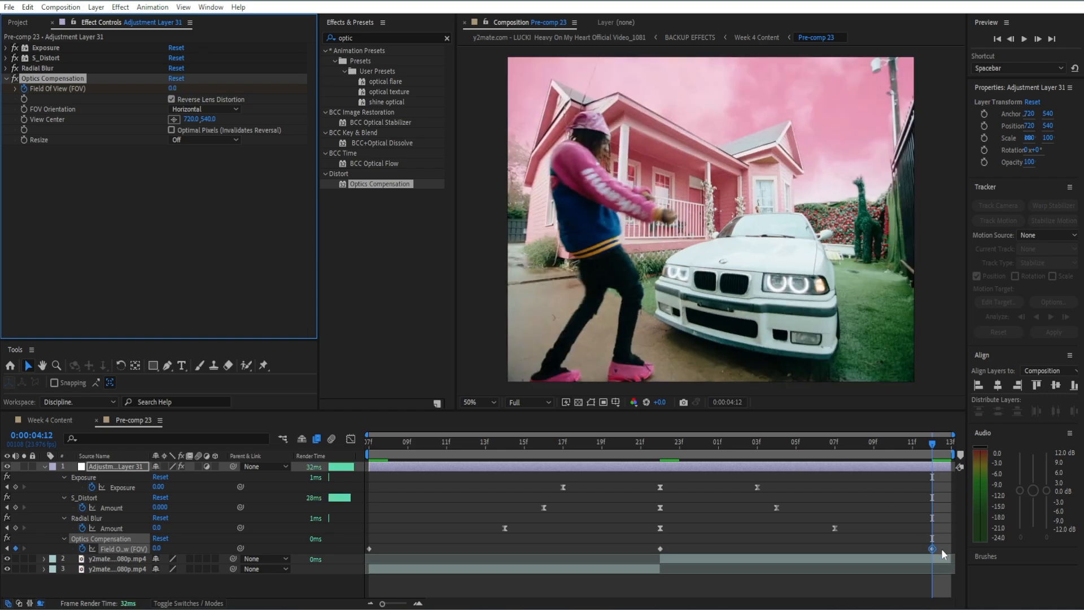
# Apply Easy Ease to all three Field of View keyframes.
pyautogui.moveTo(942, 549); pyautogui.dragTo(362, 559)
pyautogui.press('F9')
pyautogui.click(922, 534)
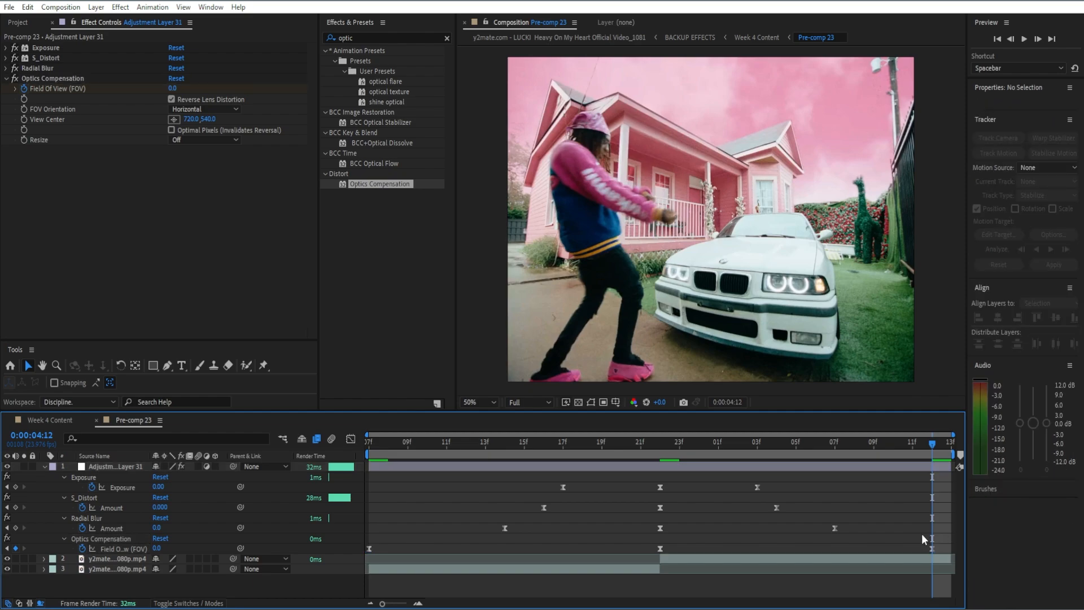
# Retime the last Field of View keyframe to 0:00:04:13, at the end of the adjustment layer.
pyautogui.moveTo(931, 547); pyautogui.dragTo(951, 537)
pyautogui.click(950, 548)
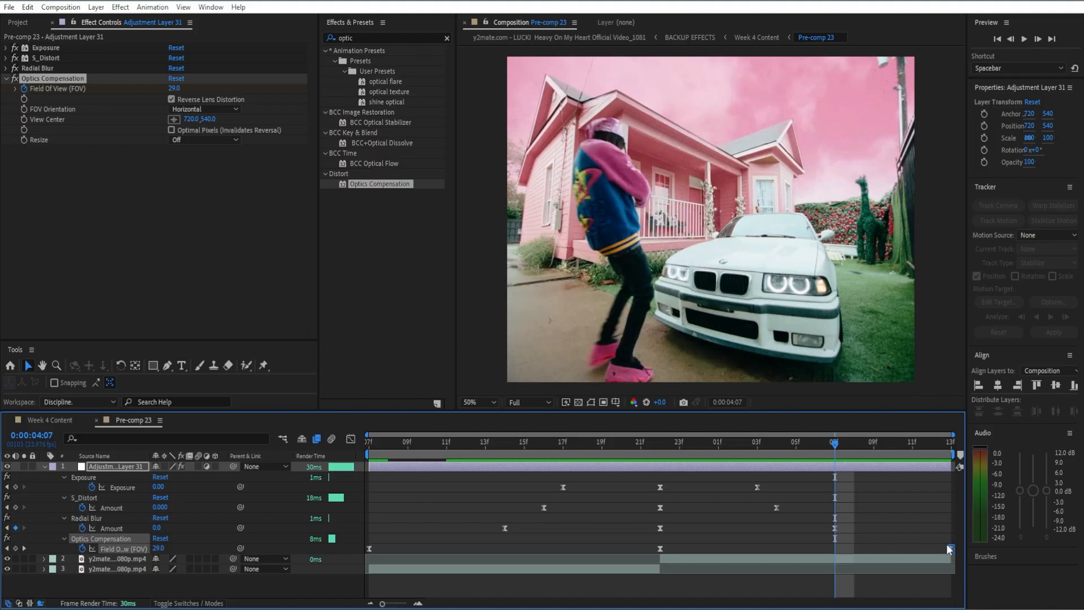
pyautogui.click(940, 524)
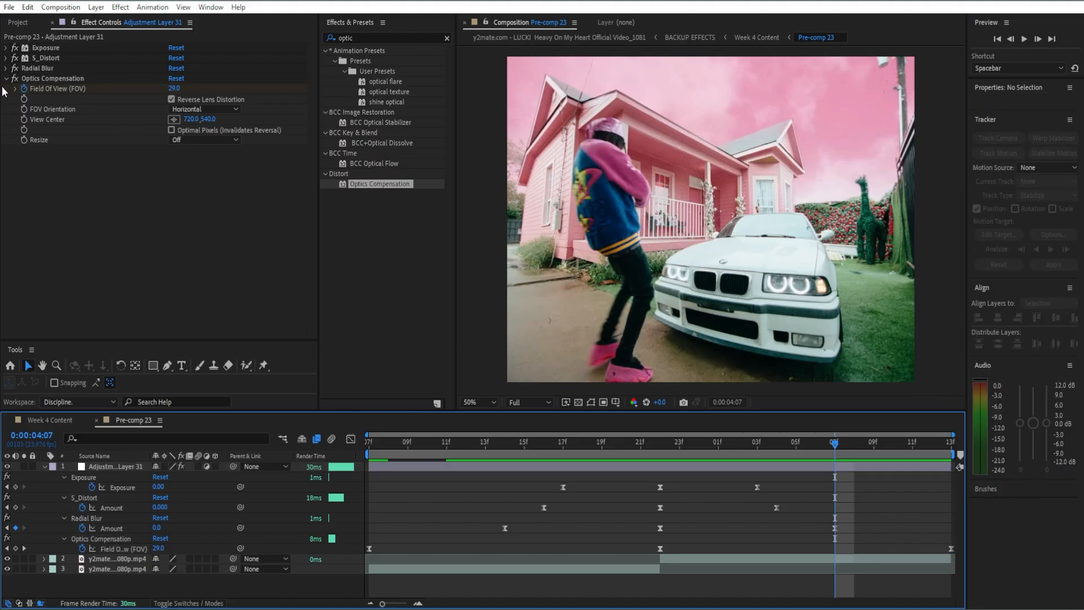
# Collapse the Optics Compensation settings and hide the adjustment layer's keyframed properties in the timeline.
pyautogui.click(6, 79)
pyautogui.click(623, 466)
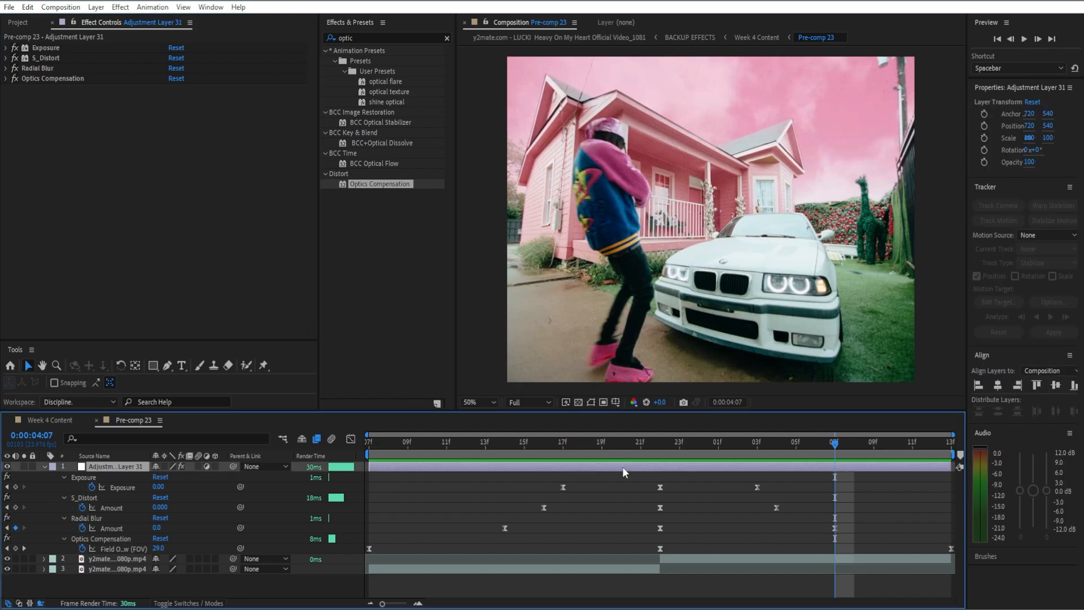
pyautogui.press('u')
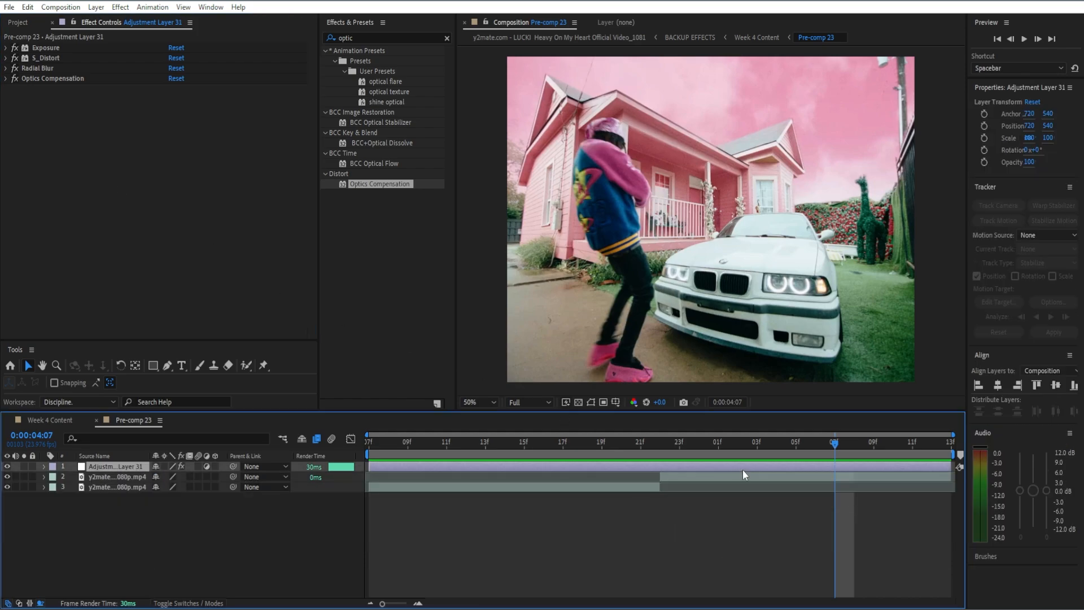